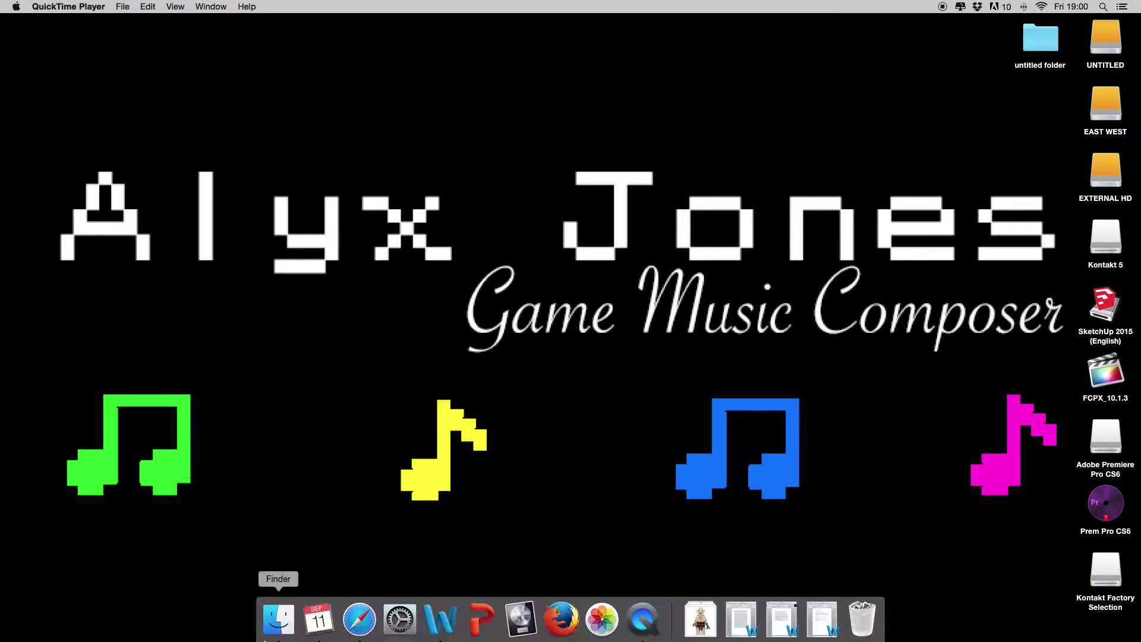
Open Finder's Applications folder, select Logic Pro X and launch it.
{"action": "left_click", "coordinate": [277, 618]}
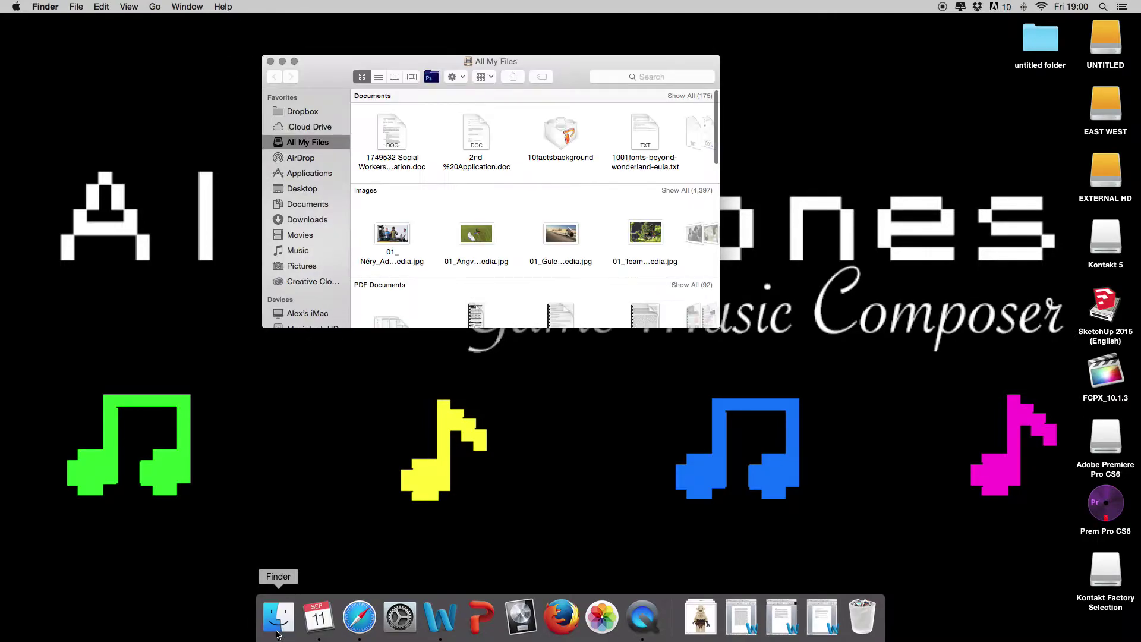
{"action": "left_click", "coordinate": [315, 174]}
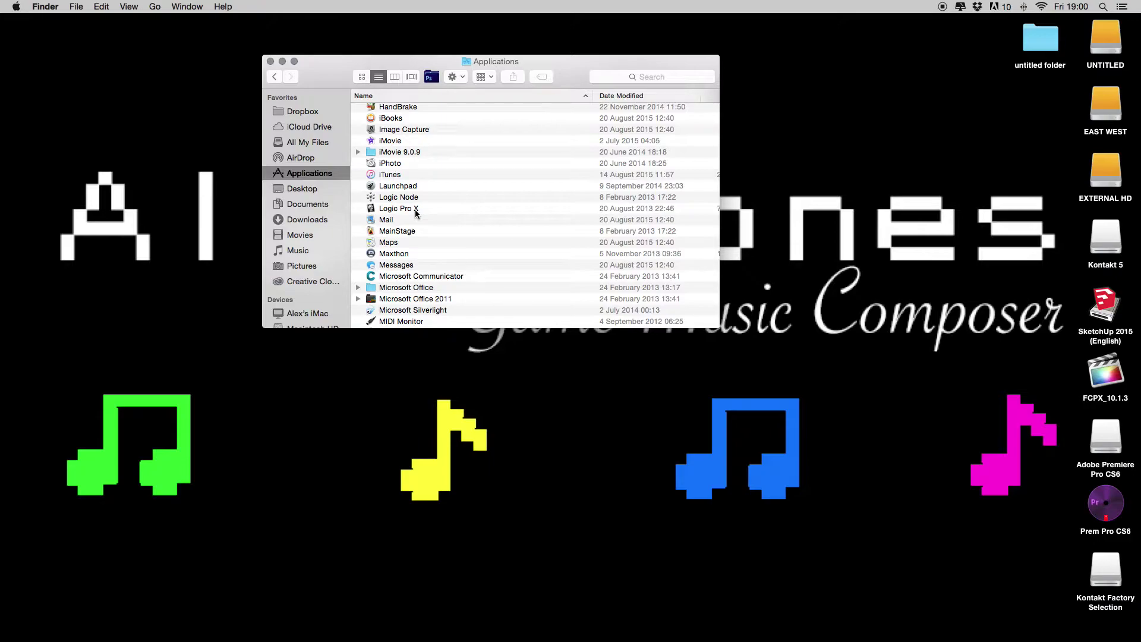
{"action": "scroll", "coordinate": [404, 220], "scroll_direction": "down", "scroll_amount": 2}
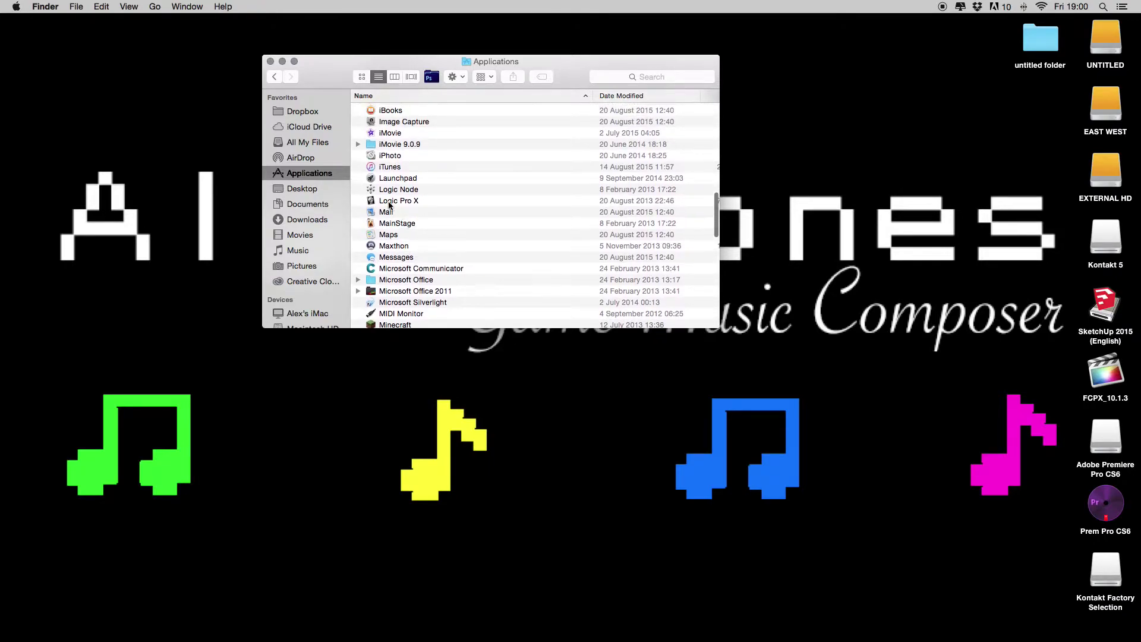
{"action": "left_click", "coordinate": [390, 202]}
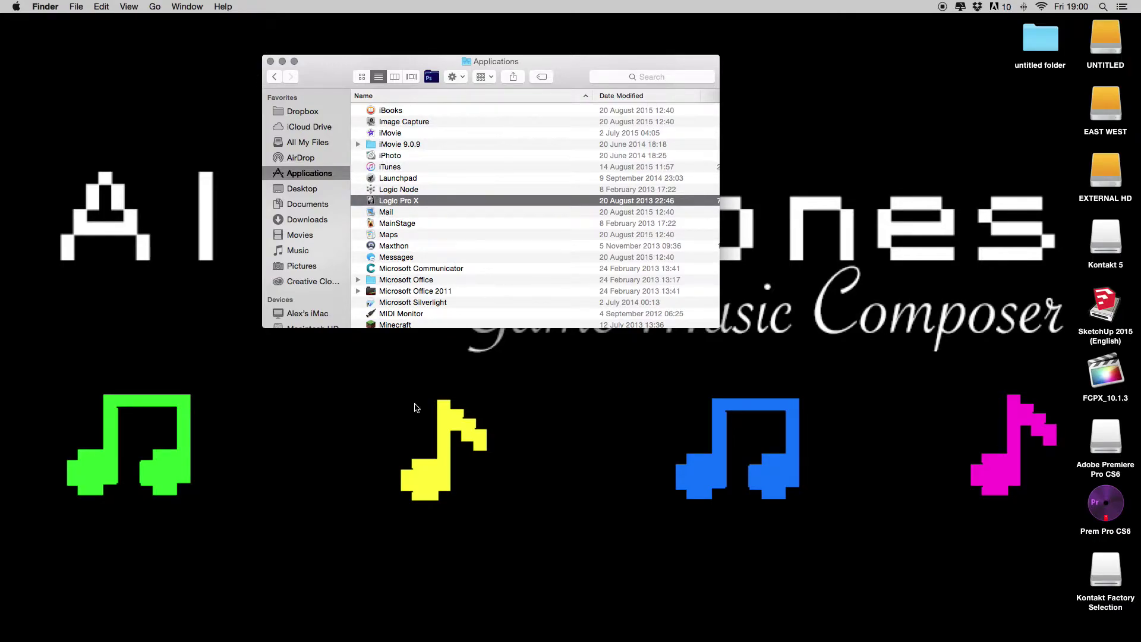
{"action": "left_click", "coordinate": [518, 618]}
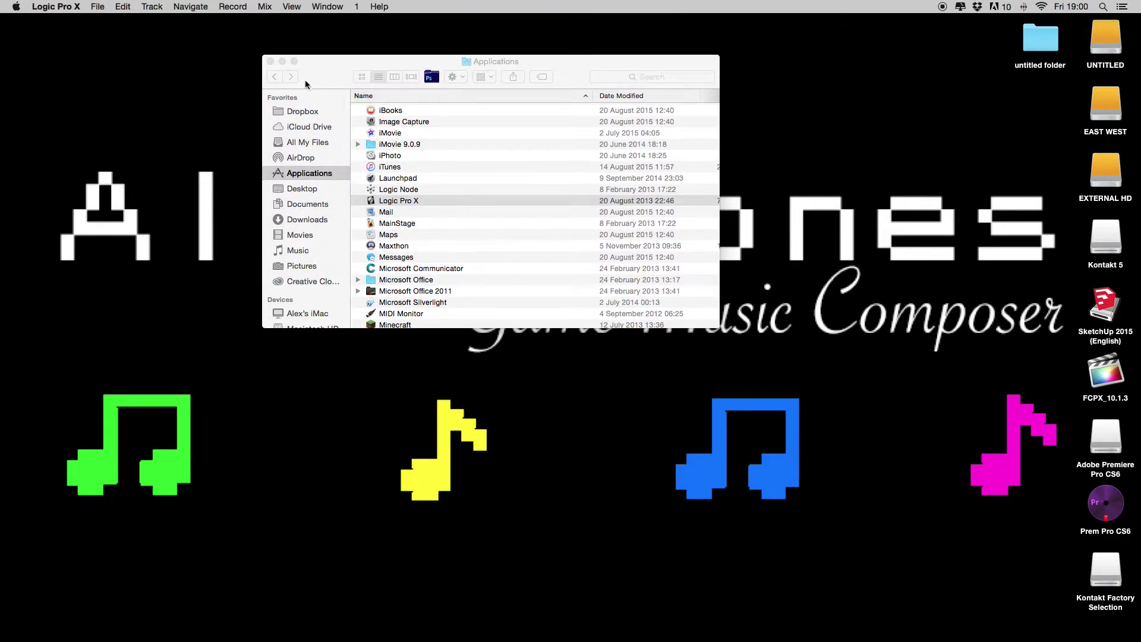
Let Logic Pro X finish loading the Aroomcalledhome project.
{"action": "left_click", "coordinate": [283, 62]}
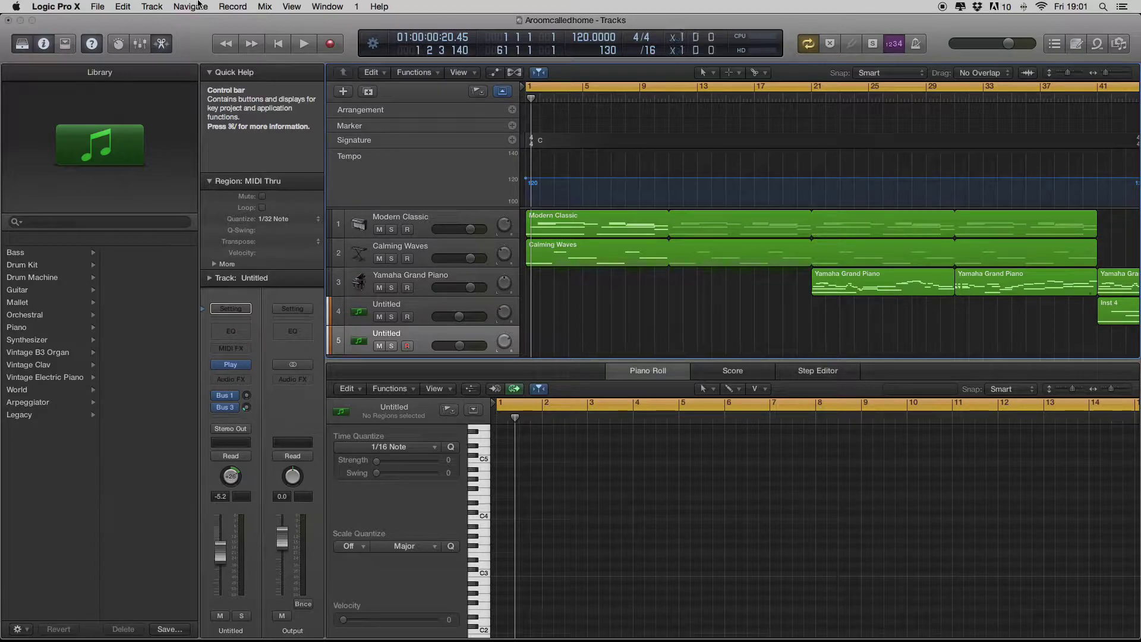
Start a new project from File > New, closing Aroomcalledhome without saving.
{"action": "left_click", "coordinate": [97, 7]}
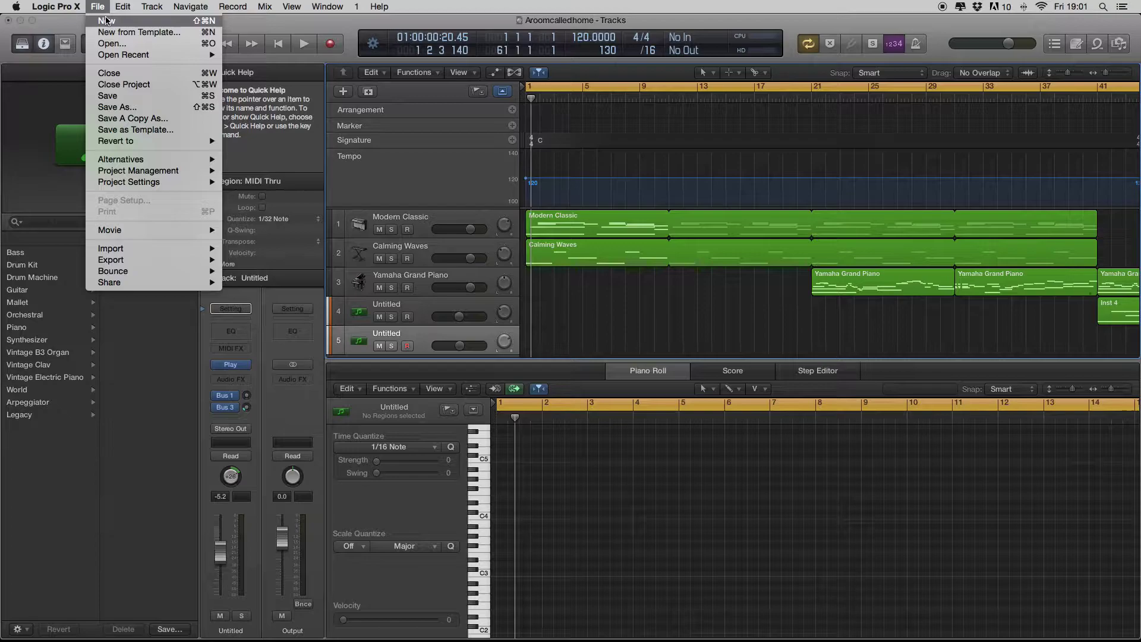
{"action": "left_click", "coordinate": [106, 21]}
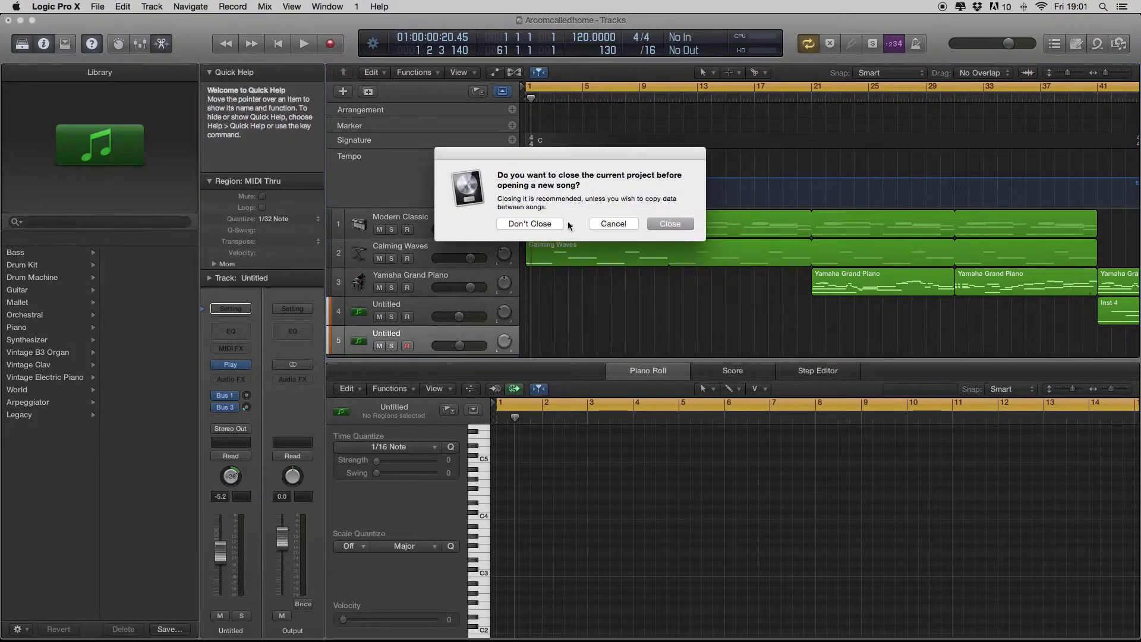
{"action": "left_click", "coordinate": [650, 225]}
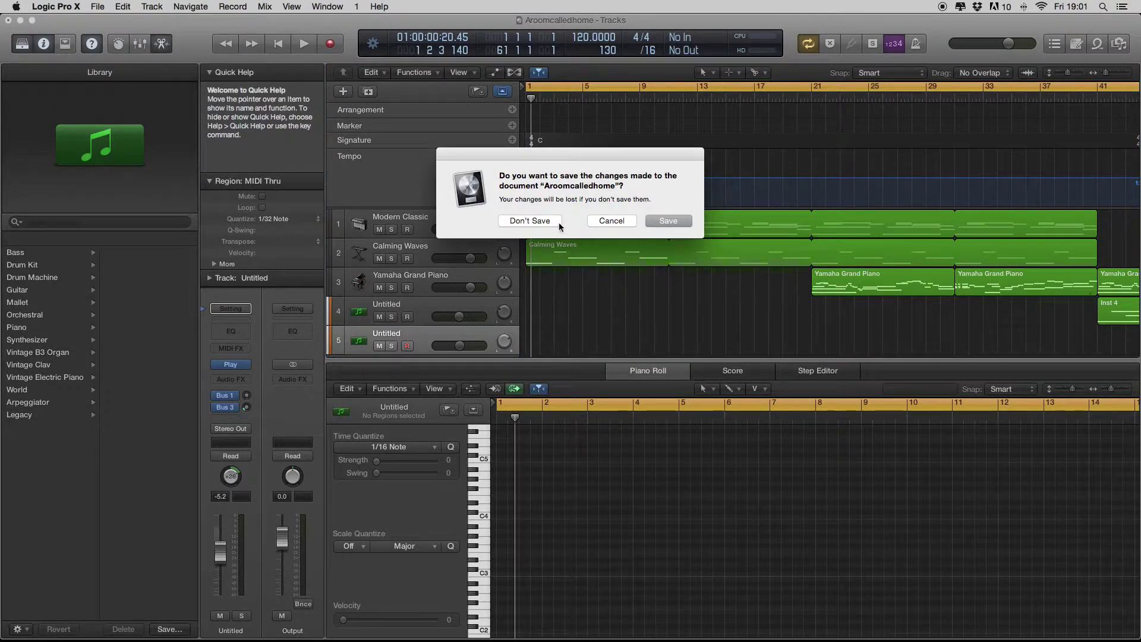
{"action": "left_click", "coordinate": [559, 223]}
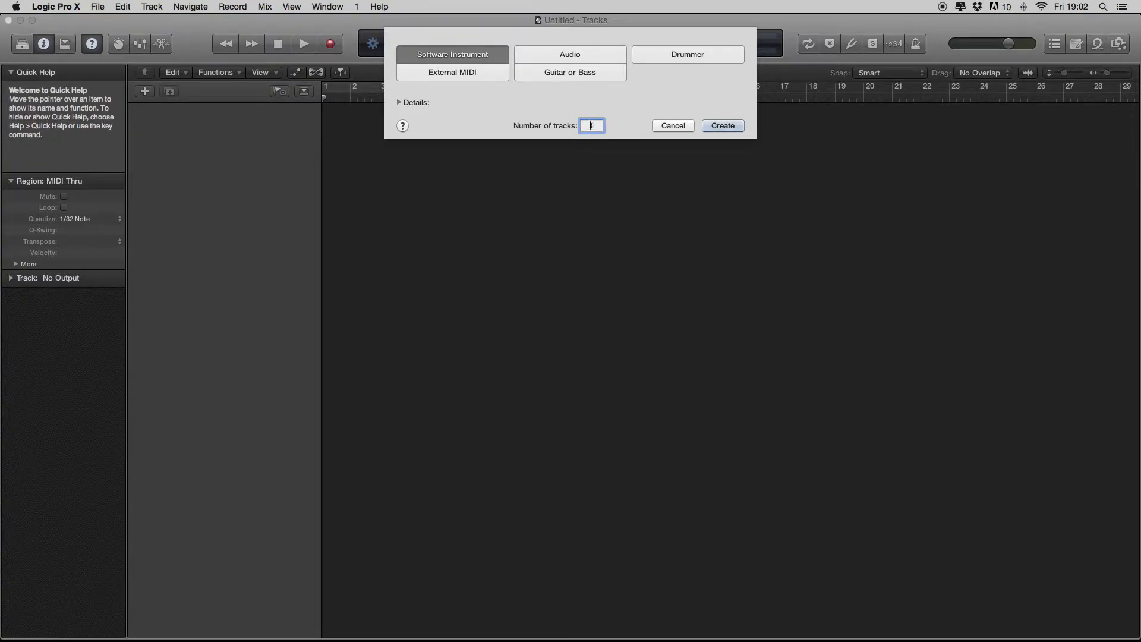
Create one Software Instrument track and load the Library's Piano > Yamaha Grand Piano patch.
{"action": "left_click", "coordinate": [724, 126]}
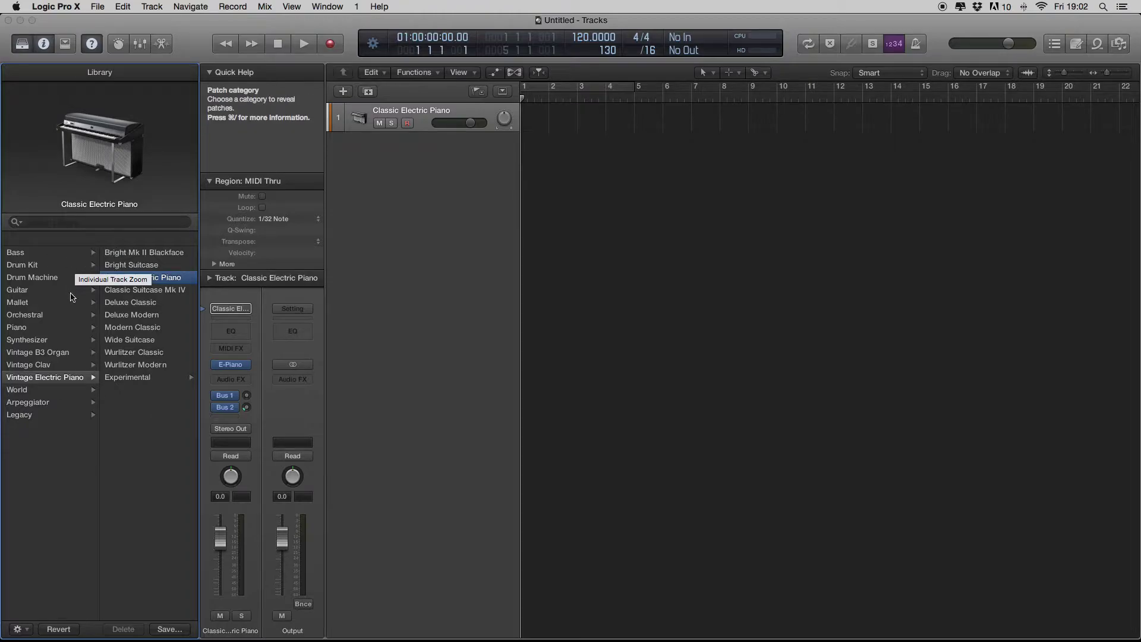
{"action": "left_click", "coordinate": [65, 339]}
{"action": "left_click", "coordinate": [62, 352]}
{"action": "left_click", "coordinate": [56, 315]}
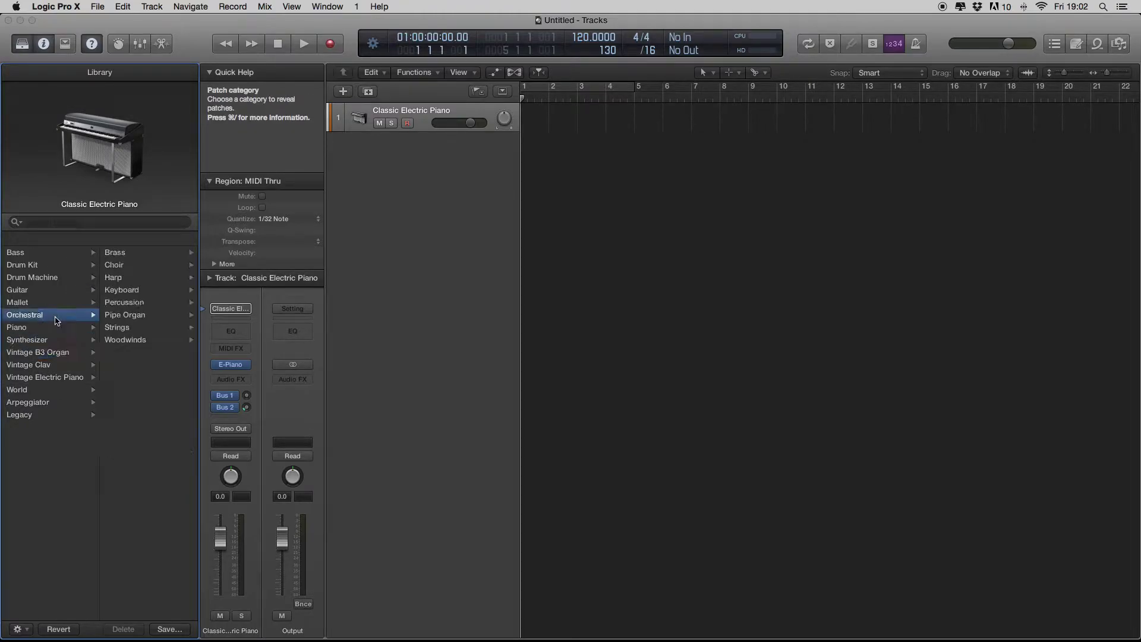
{"action": "left_click", "coordinate": [42, 291]}
{"action": "left_click", "coordinate": [40, 302]}
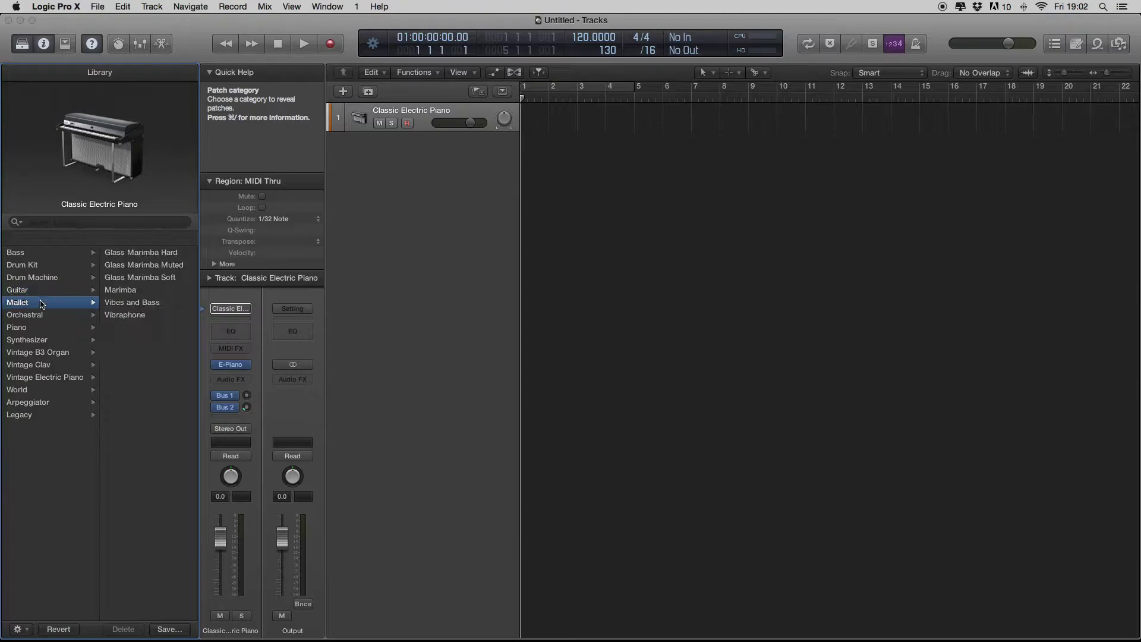
{"action": "left_click", "coordinate": [51, 254]}
{"action": "left_click", "coordinate": [52, 278]}
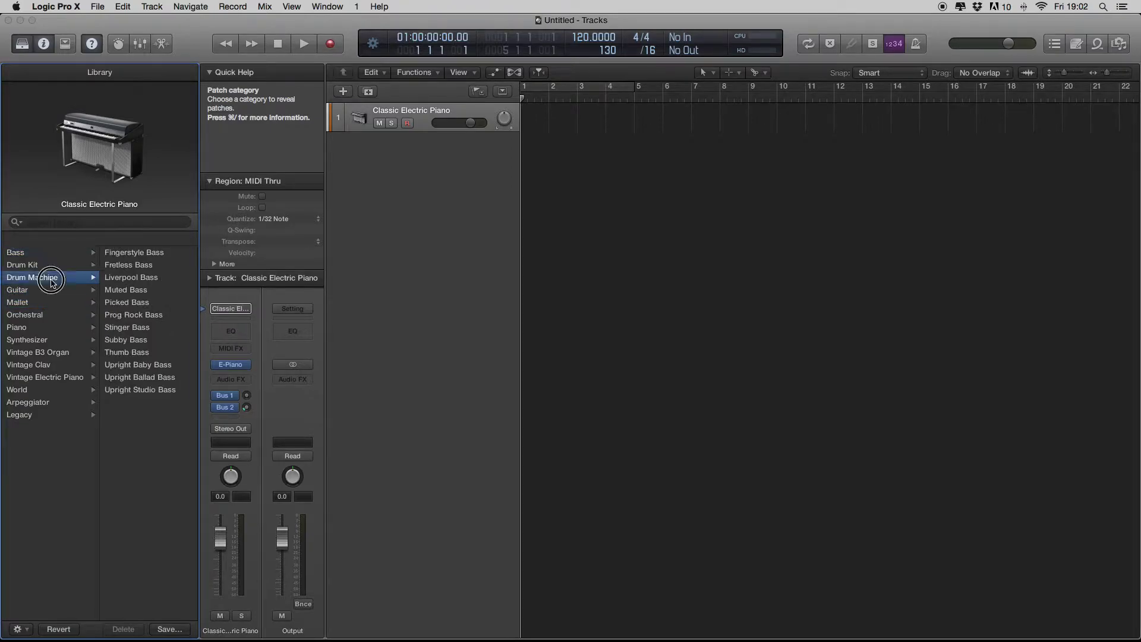
{"action": "left_click", "coordinate": [35, 327]}
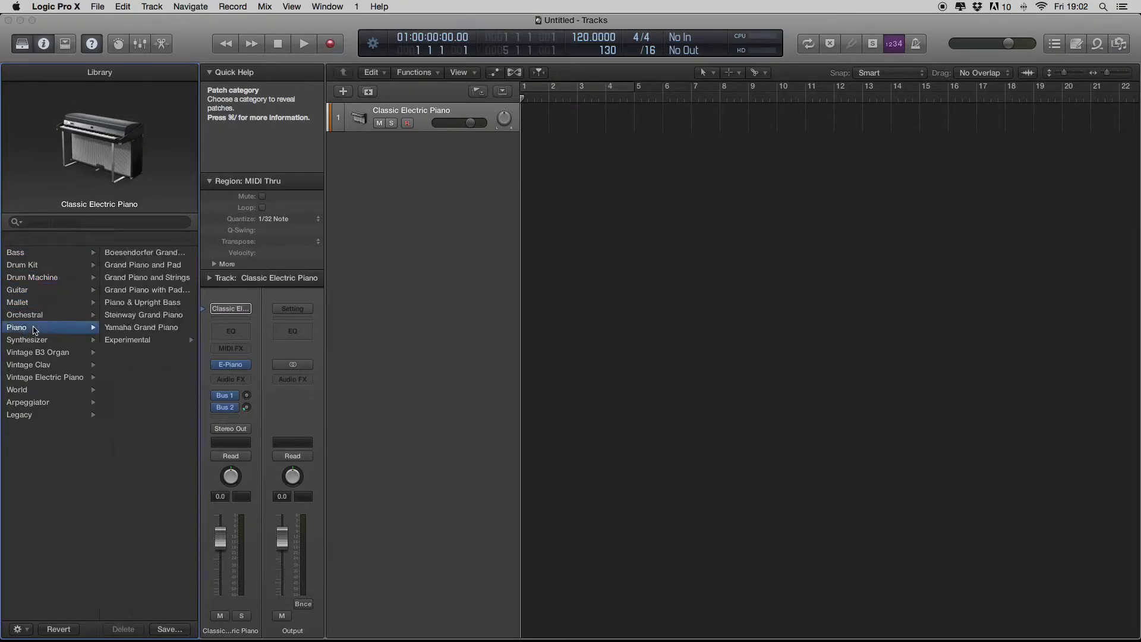
{"action": "left_click", "coordinate": [123, 328]}
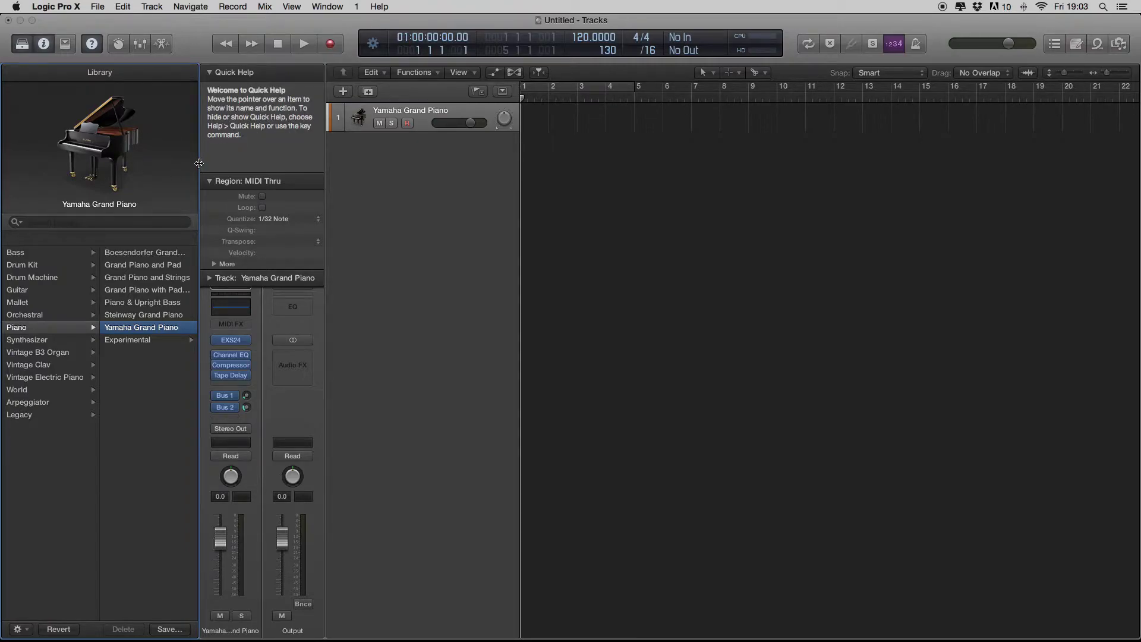
Widen the Library and inspector panels, then view the Event, Marker, Tempo and Signature lists.
{"action": "mouse_move", "coordinate": [199, 164]}
{"action": "left_mouse_down"}
{"action": "mouse_move", "coordinate": [173, 166]}
{"action": "mouse_move", "coordinate": [224, 160]}
{"action": "mouse_move", "coordinate": [211, 165]}
{"action": "left_mouse_up"}
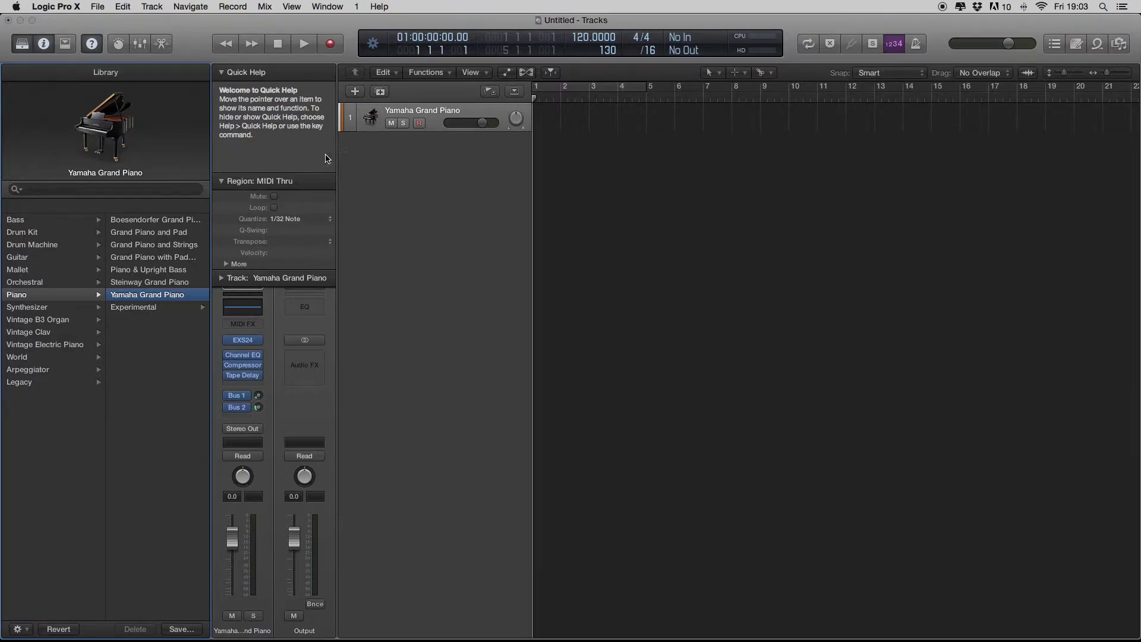
{"action": "mouse_move", "coordinate": [337, 156]}
{"action": "left_mouse_down"}
{"action": "mouse_move", "coordinate": [454, 161]}
{"action": "mouse_move", "coordinate": [343, 168]}
{"action": "left_mouse_up"}
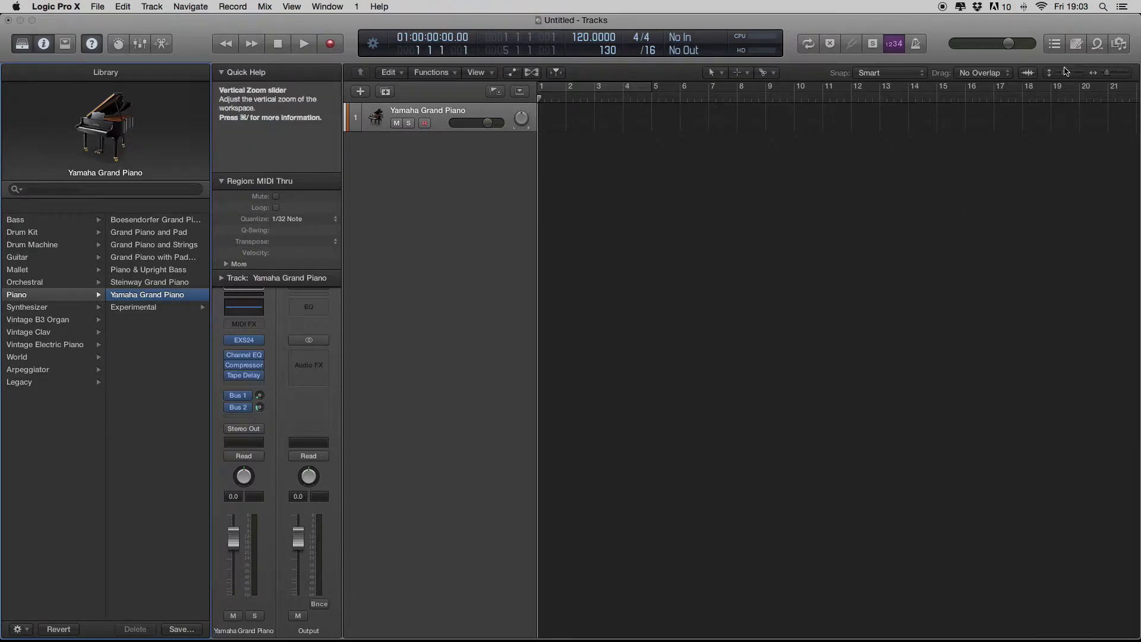
{"action": "left_click", "coordinate": [1060, 47]}
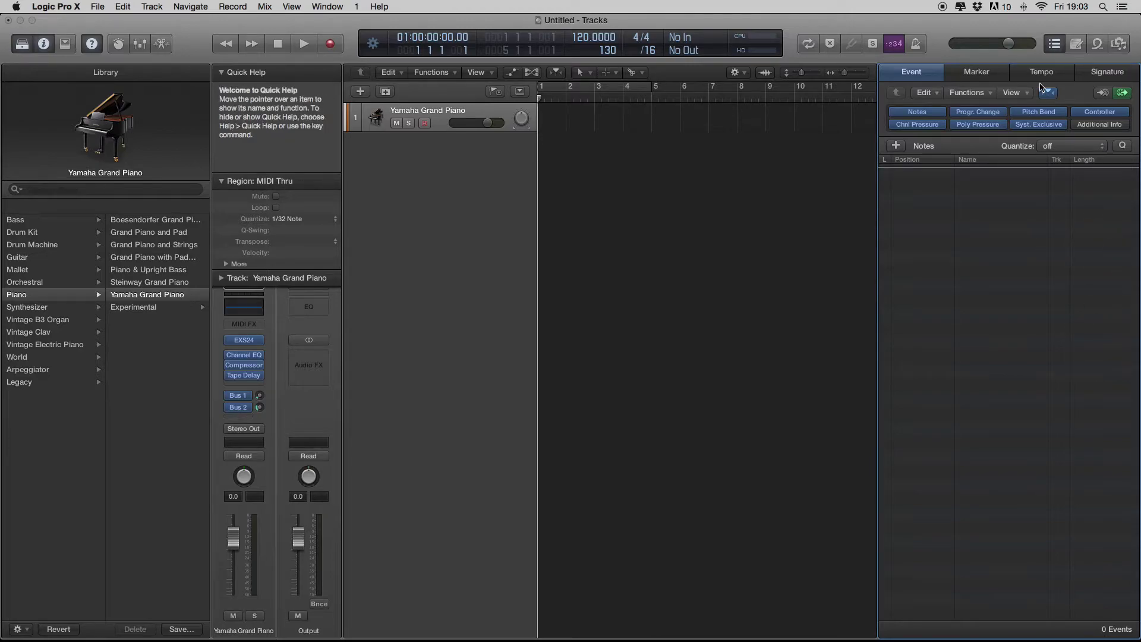
{"action": "left_click", "coordinate": [988, 72]}
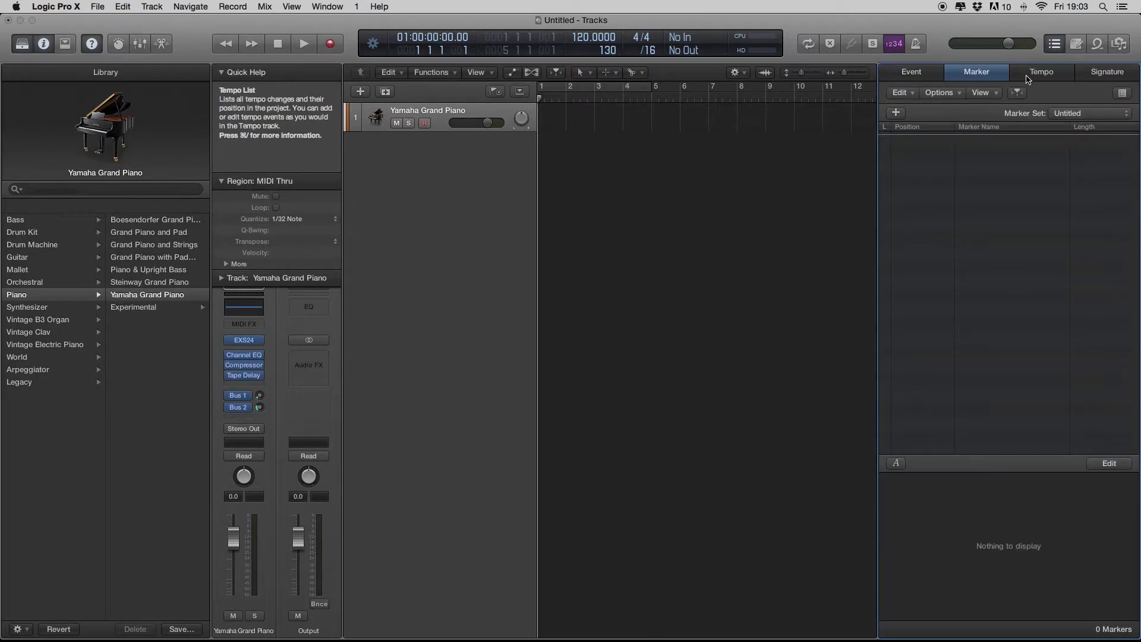
{"action": "left_click", "coordinate": [1049, 74]}
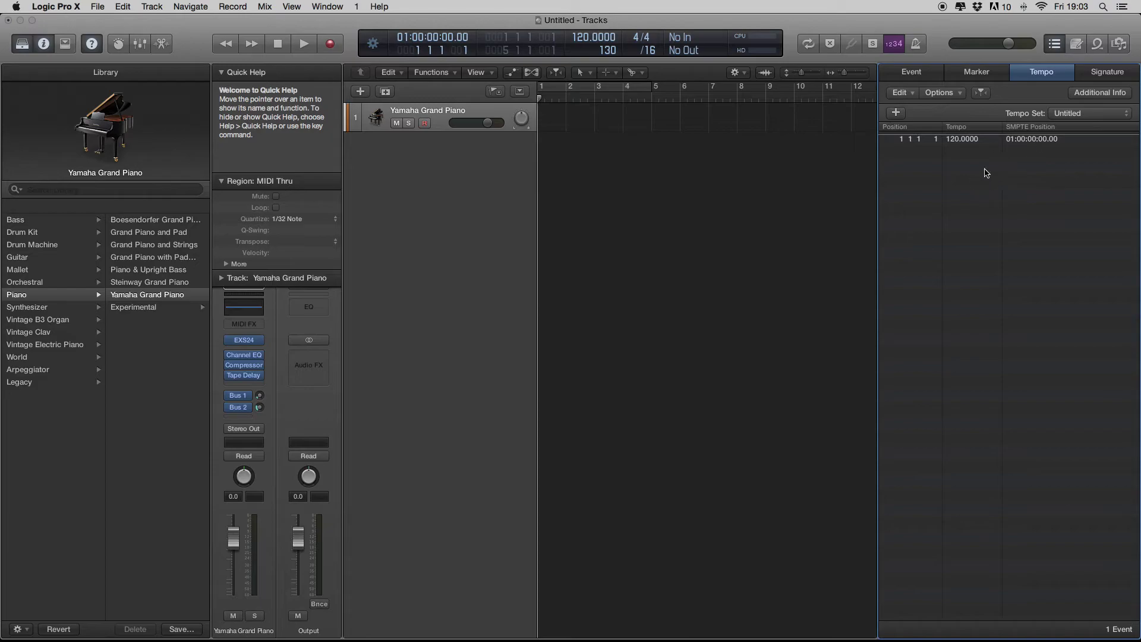
{"action": "left_click", "coordinate": [1109, 71]}
{"action": "left_click", "coordinate": [1062, 45]}
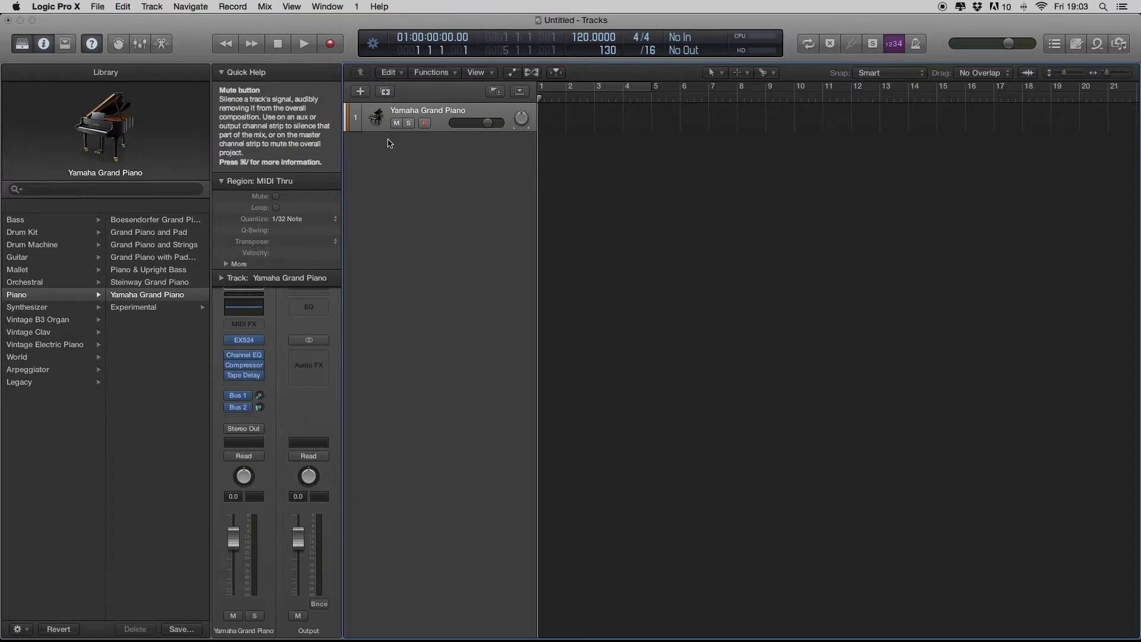
Collapse the region settings and view the MIDI effects list without adding one.
{"action": "left_click", "coordinate": [221, 181]}
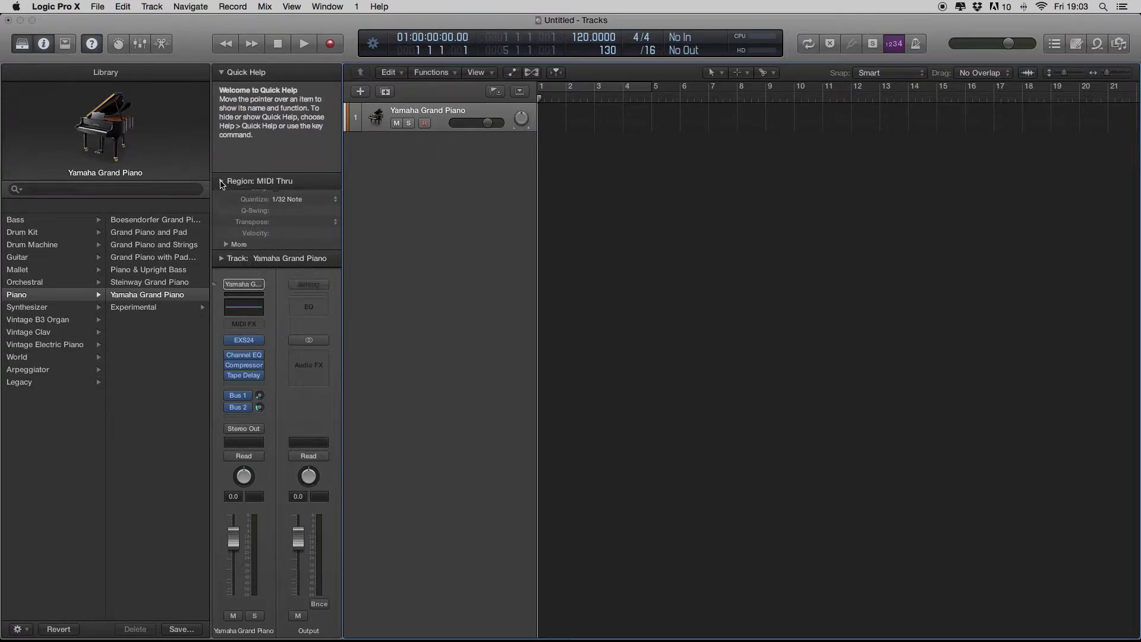
{"action": "left_click", "coordinate": [252, 324]}
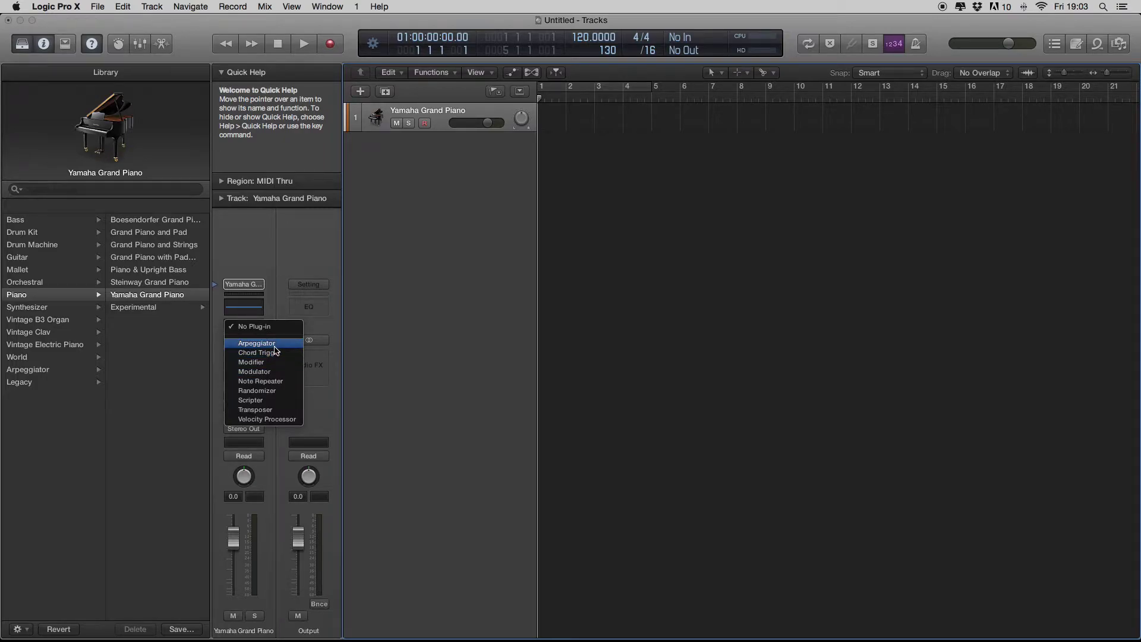
{"action": "left_click", "coordinate": [257, 248]}
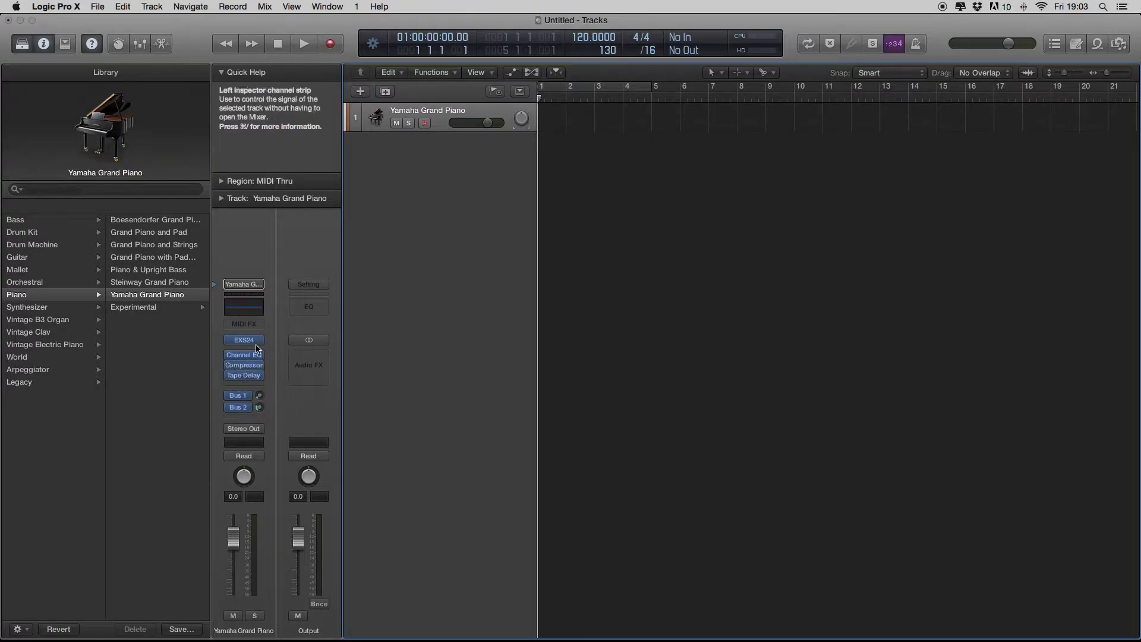
Browse the Pitch, Distortion and Dynamics plug-ins for the empty Audio FX slot.
{"action": "left_click", "coordinate": [262, 386]}
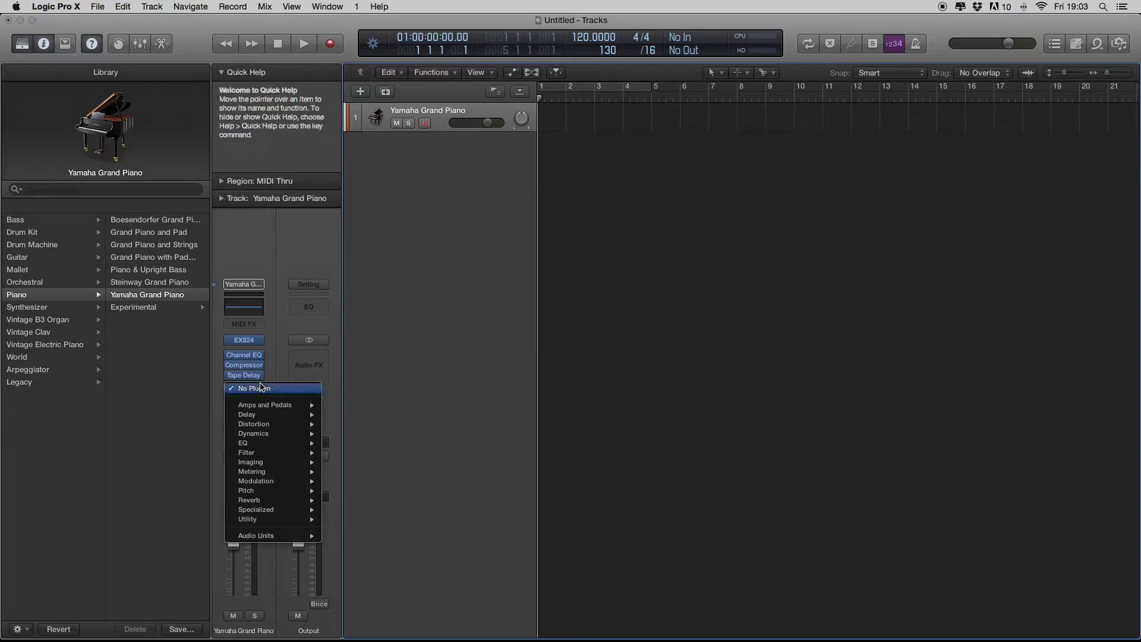
{"action": "mouse_move", "coordinate": [303, 536]}
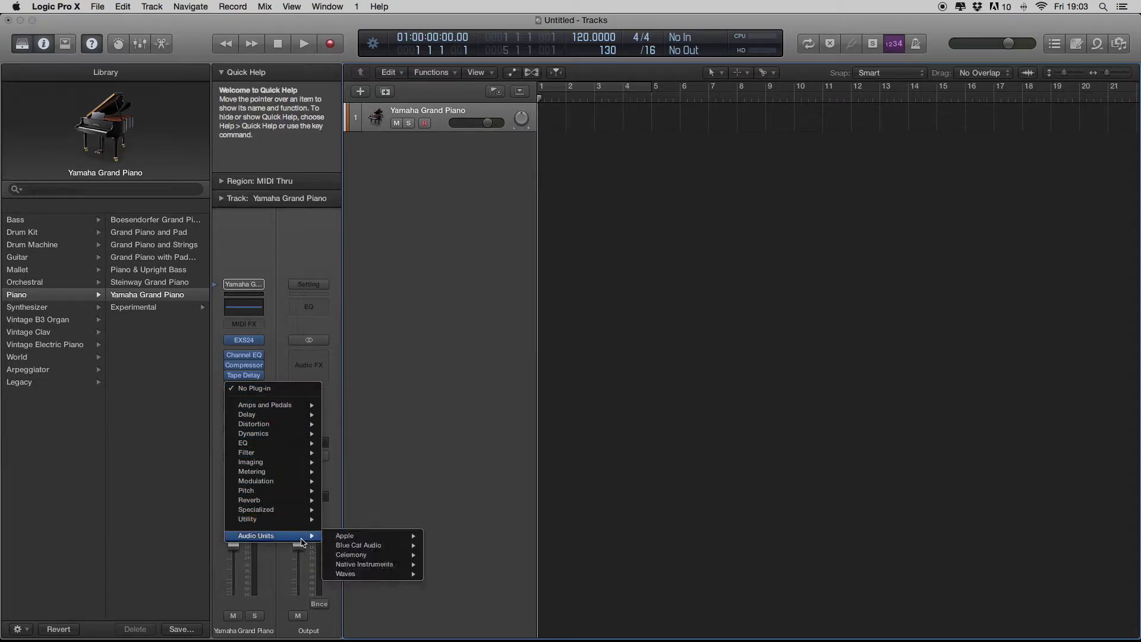
{"action": "mouse_move", "coordinate": [349, 575]}
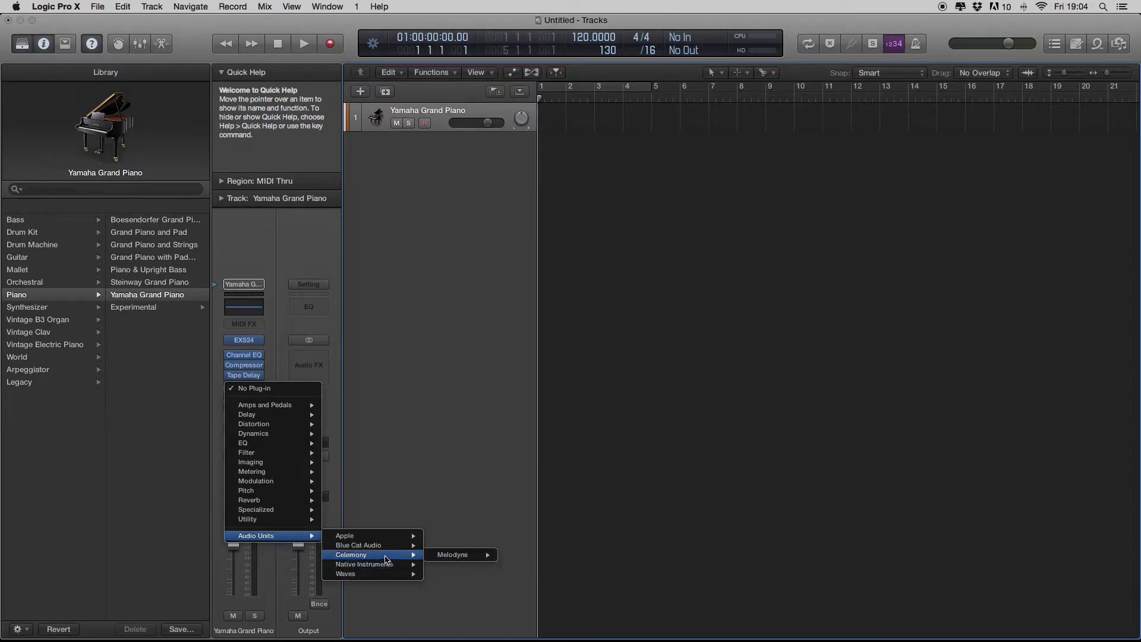
{"action": "mouse_move", "coordinate": [265, 494]}
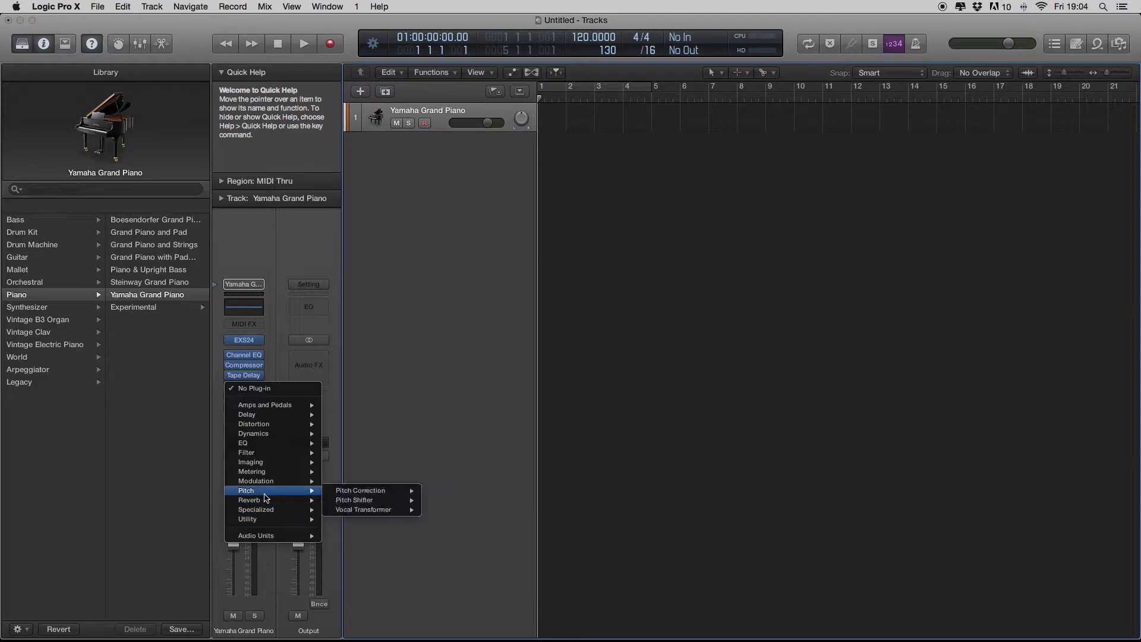
{"action": "mouse_move", "coordinate": [276, 406]}
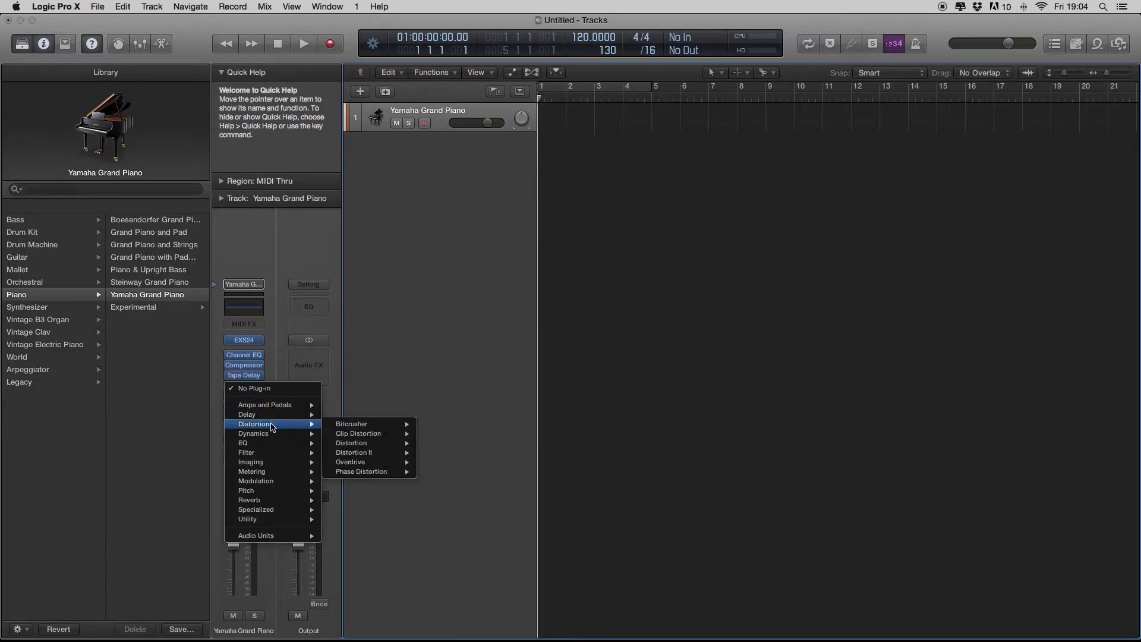
{"action": "mouse_move", "coordinate": [276, 436]}
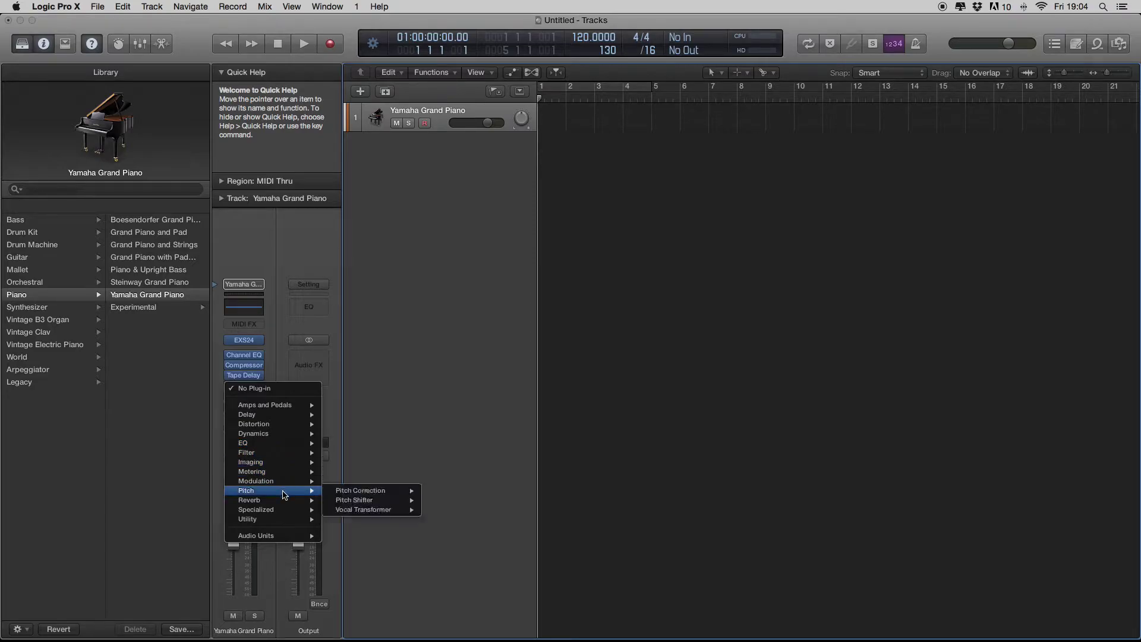
Close the plug-in list and inspect the Tape Delay slot's menu, keeping Tape Delay.
{"action": "left_click", "coordinate": [273, 338]}
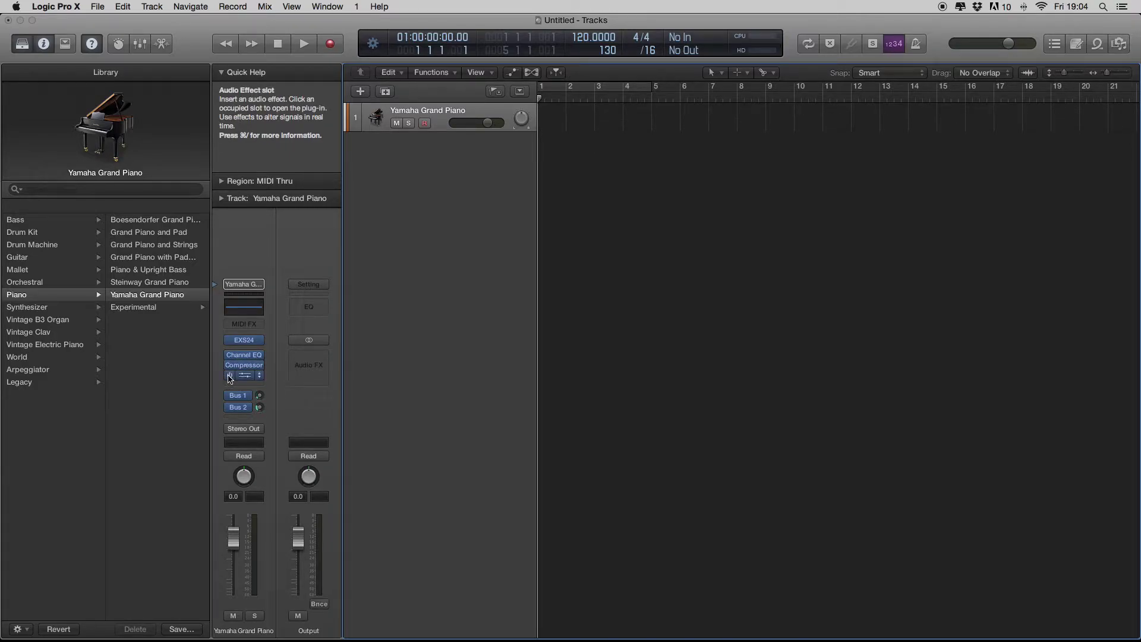
{"action": "left_click", "coordinate": [259, 376]}
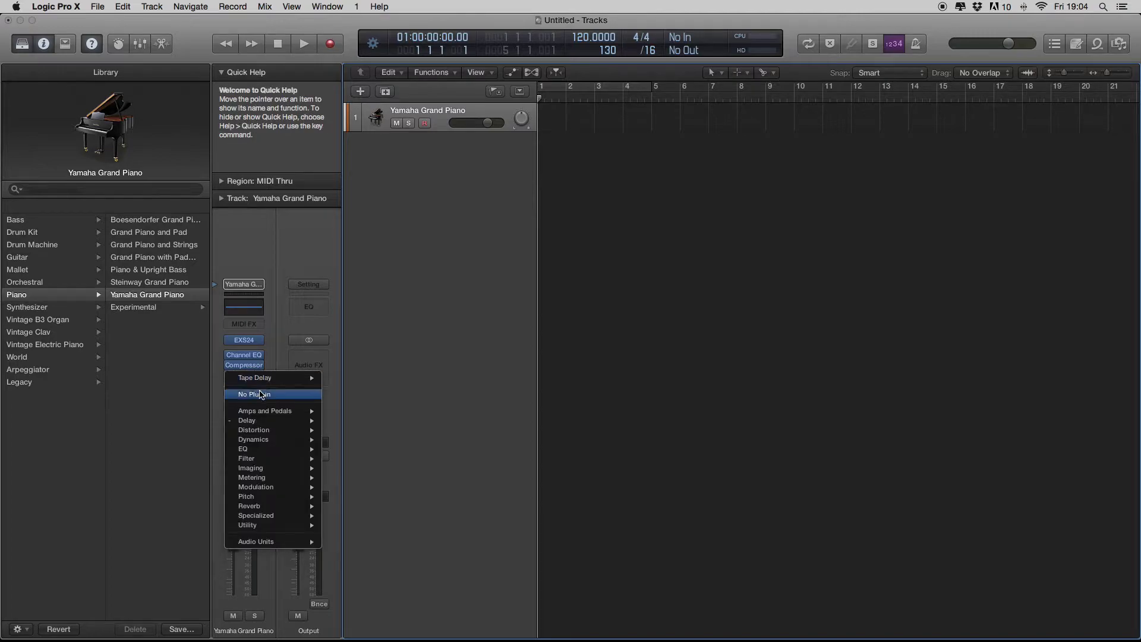
{"action": "left_click", "coordinate": [266, 353]}
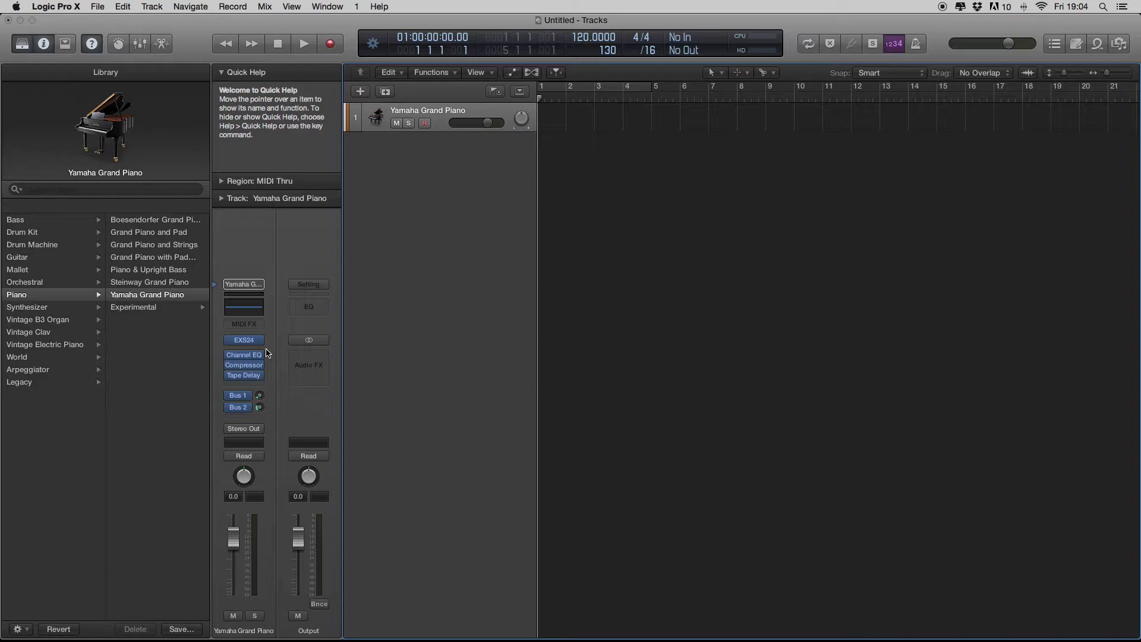
{"action": "mouse_move", "coordinate": [248, 359]}
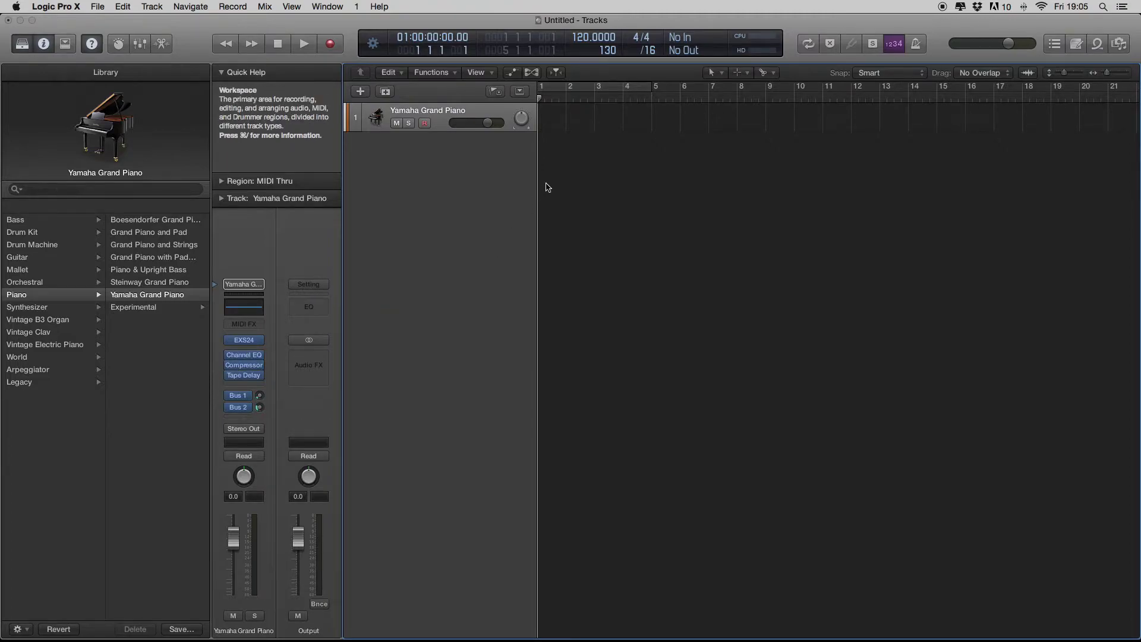
{"action": "left_click", "coordinate": [243, 357]}
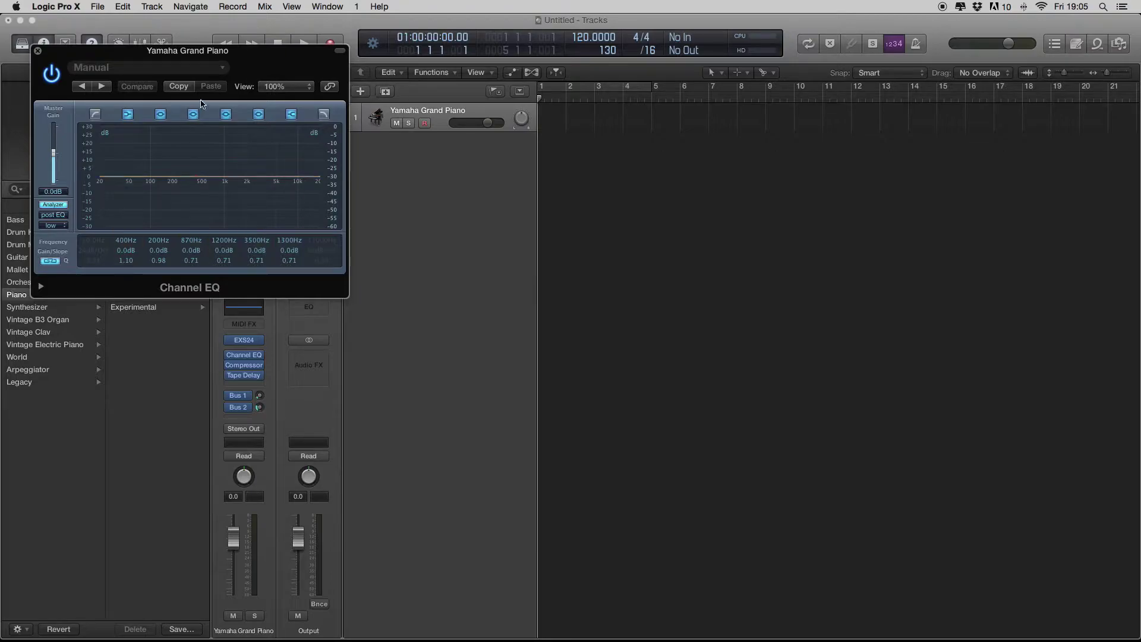
{"action": "left_click", "coordinate": [216, 70]}
{"action": "left_click", "coordinate": [217, 70]}
{"action": "left_click", "coordinate": [37, 53]}
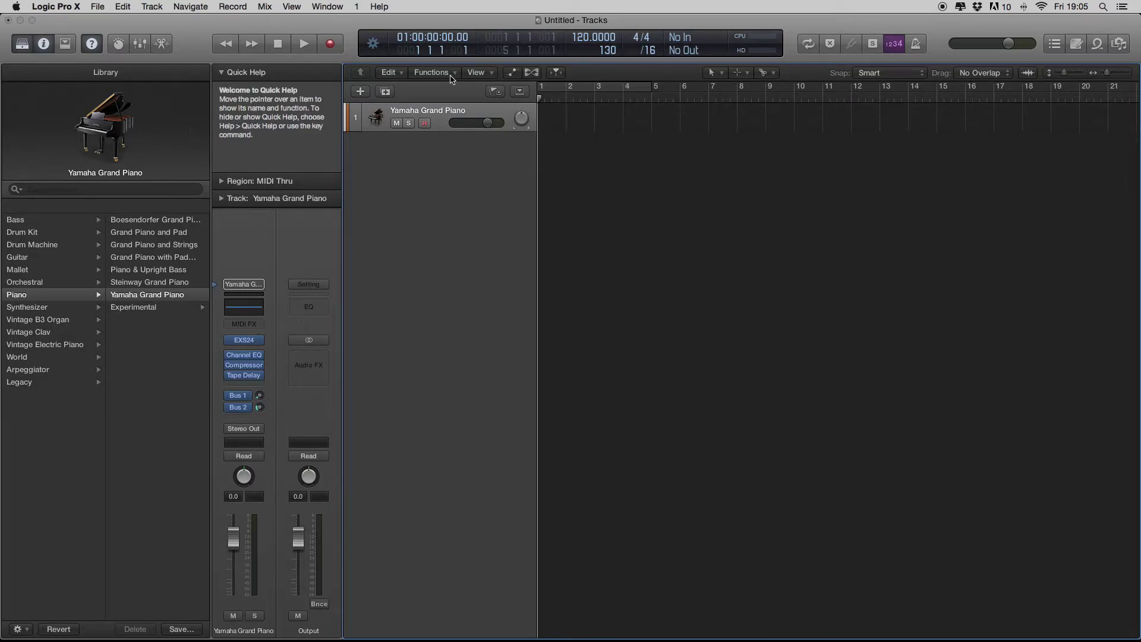
{"action": "left_click", "coordinate": [314, 44]}
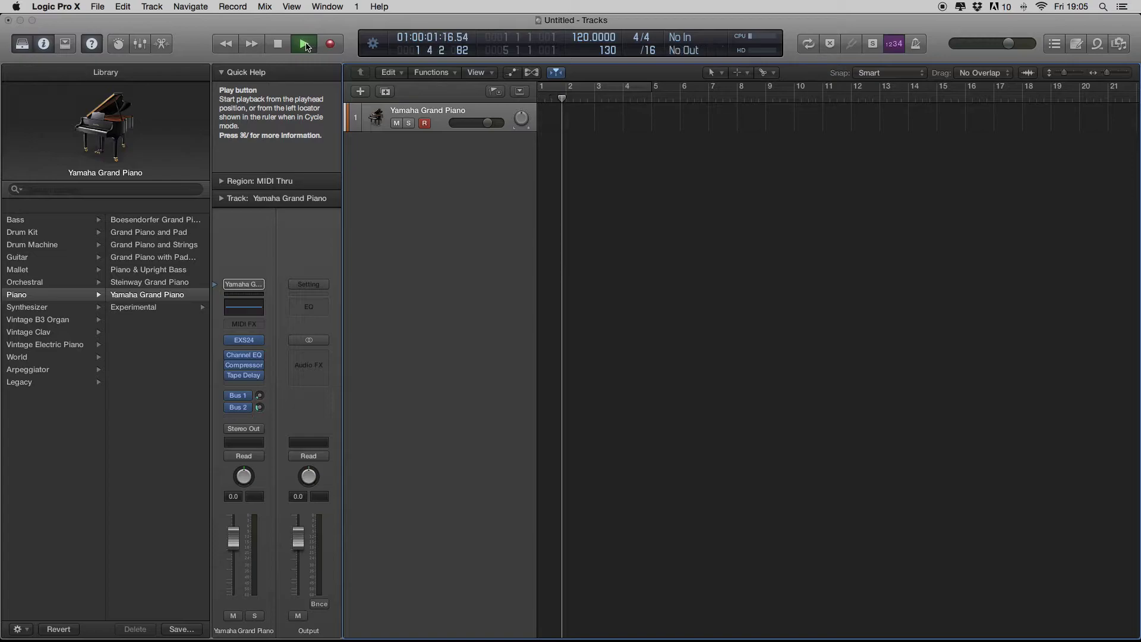
{"action": "left_click", "coordinate": [282, 50]}
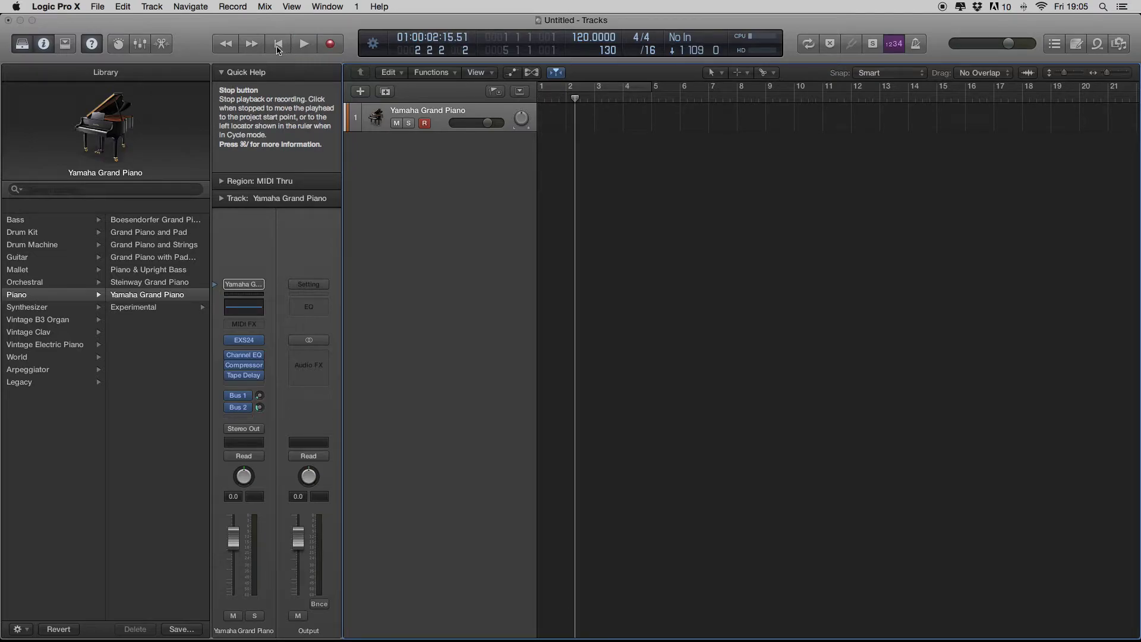
{"action": "left_click", "coordinate": [278, 46]}
{"action": "left_click", "coordinate": [253, 46]}
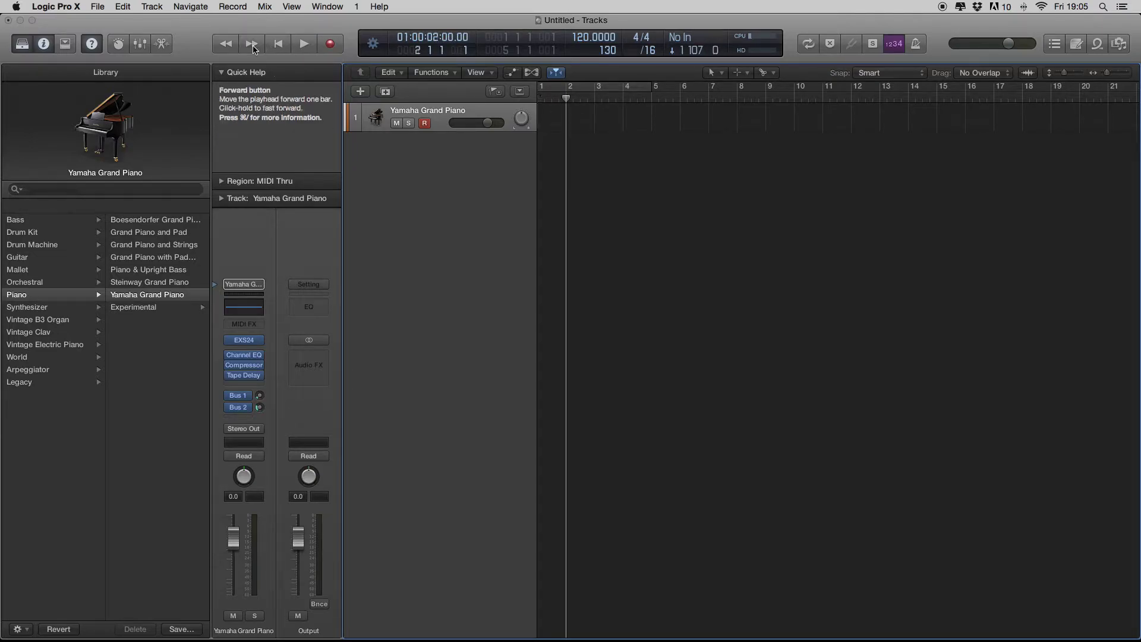
{"action": "left_click", "coordinate": [252, 47]}
{"action": "left_click", "coordinate": [253, 46]}
{"action": "left_click", "coordinate": [253, 46]}
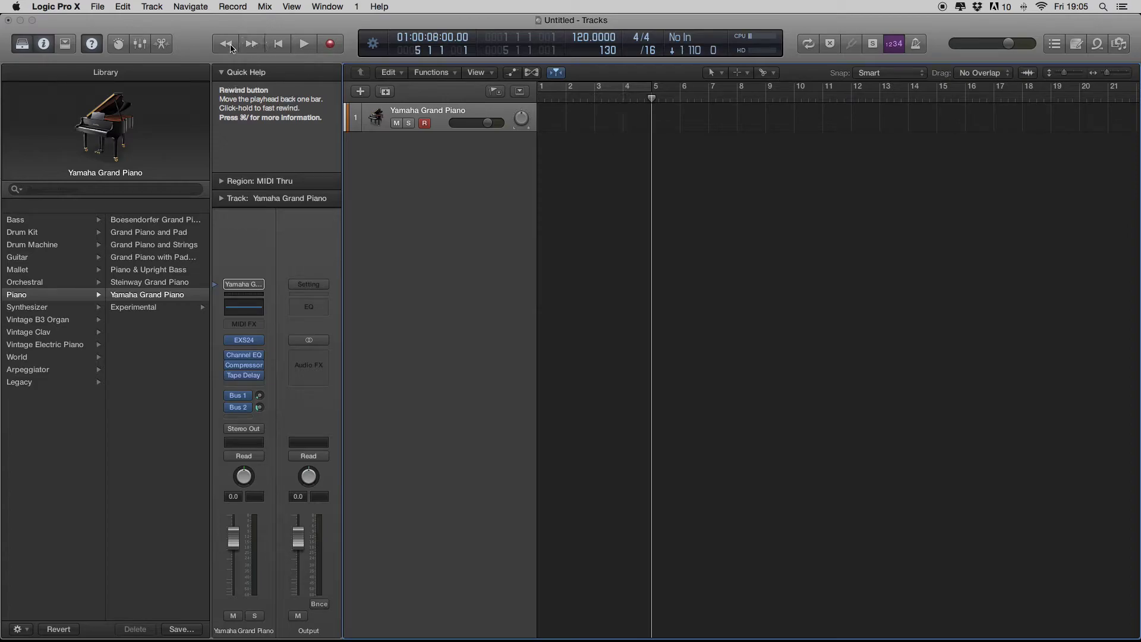
{"action": "left_click", "coordinate": [232, 46]}
{"action": "left_click", "coordinate": [232, 47]}
{"action": "left_click", "coordinate": [231, 46]}
{"action": "left_click", "coordinate": [232, 46]}
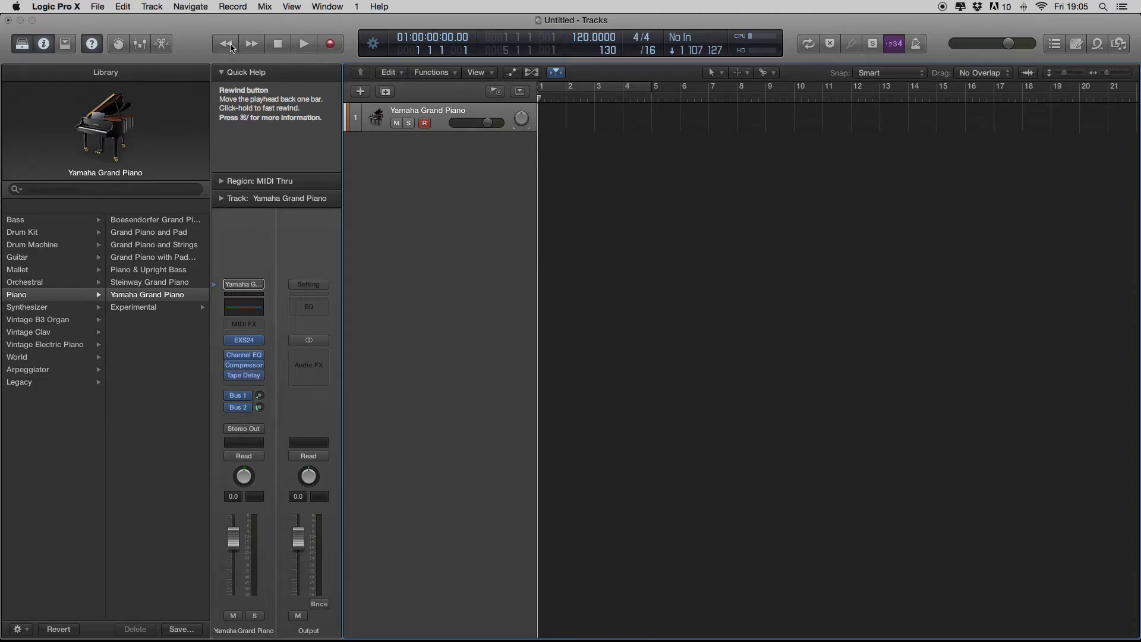
Record a piano part on the Yamaha Grand Piano track with the metronome off.
{"action": "left_click", "coordinate": [333, 47]}
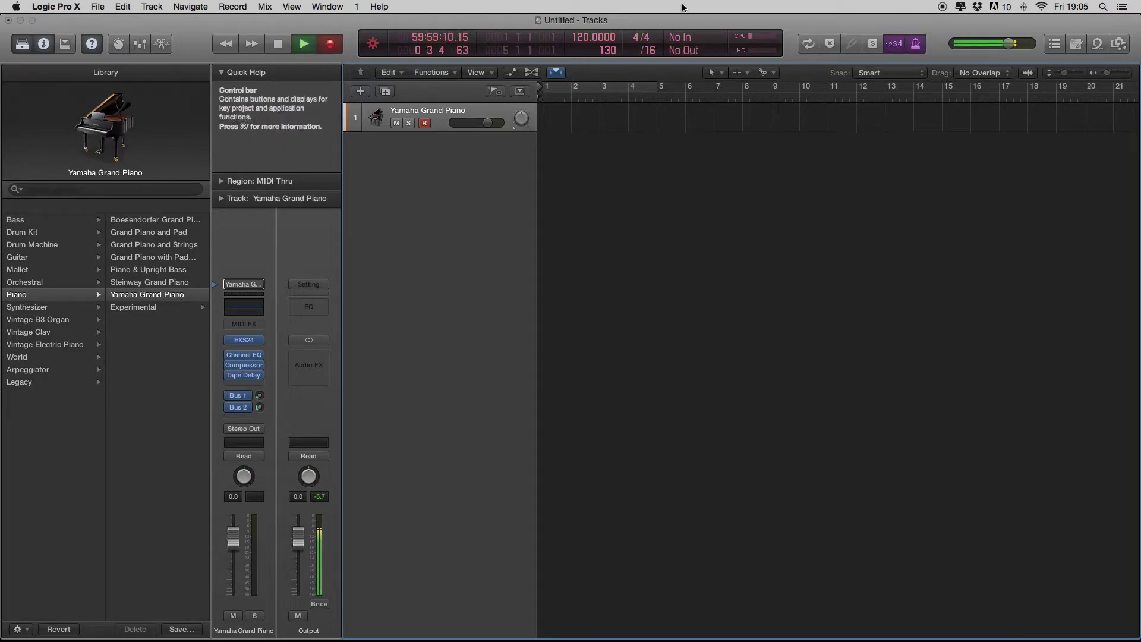
{"action": "left_click", "coordinate": [917, 45]}
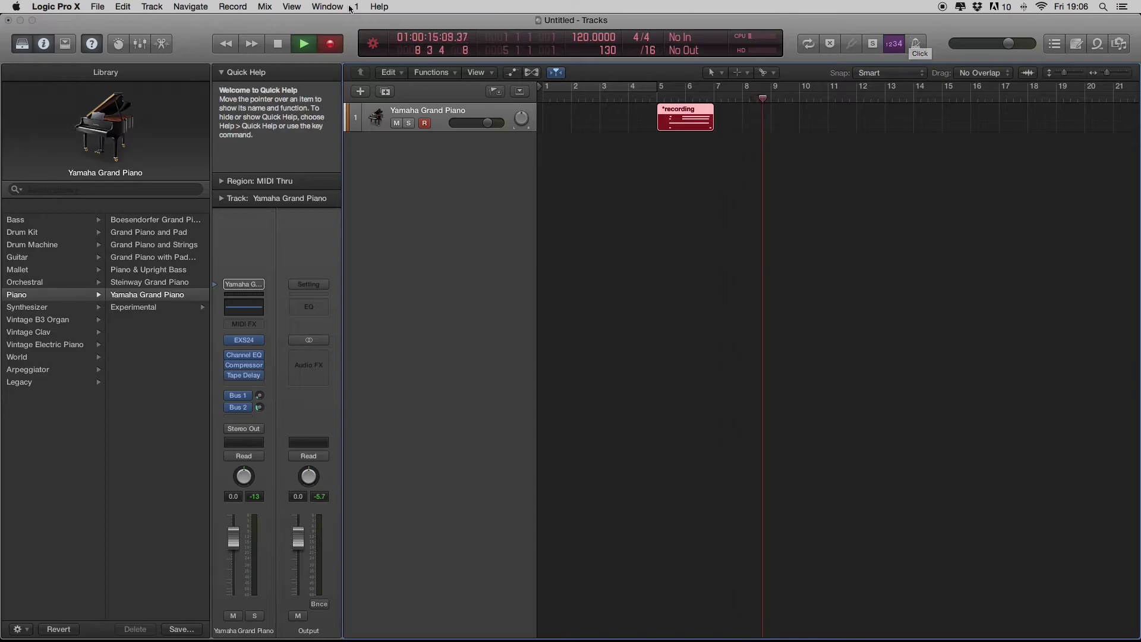
{"action": "key", "text": "space"}
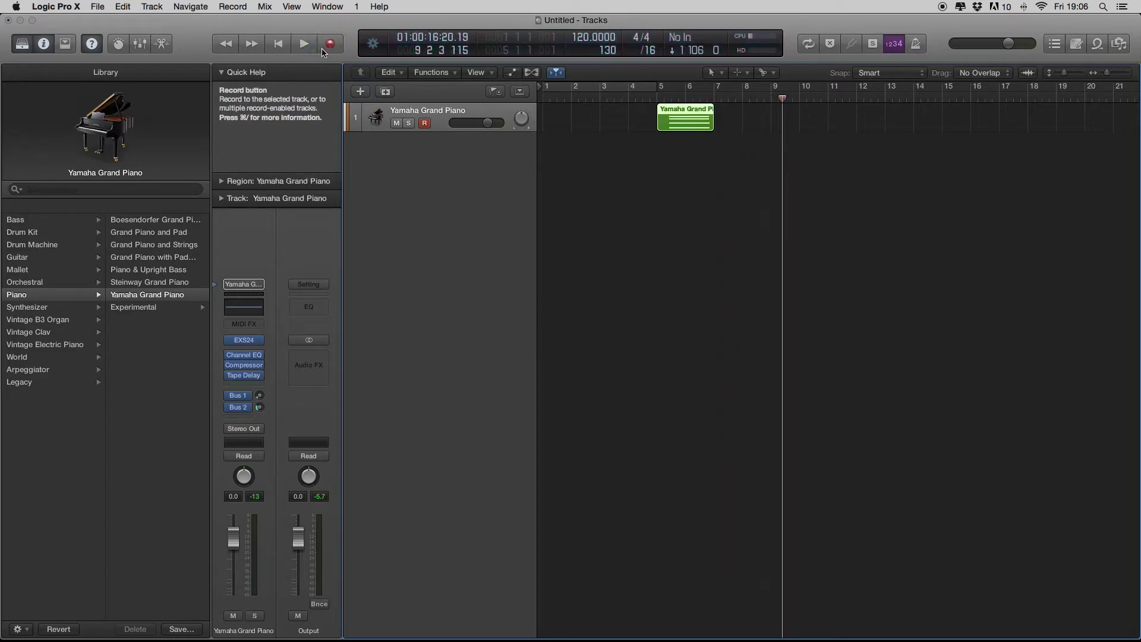
Play back the new recording from bar 1.
{"action": "left_click", "coordinate": [548, 99]}
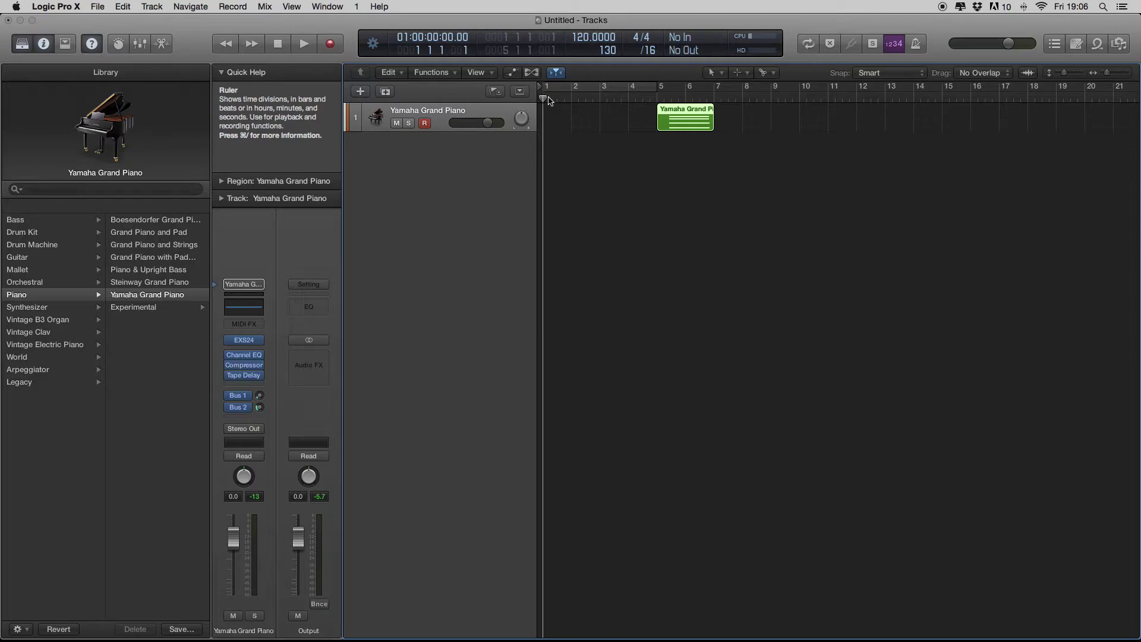
{"action": "key", "text": "space"}
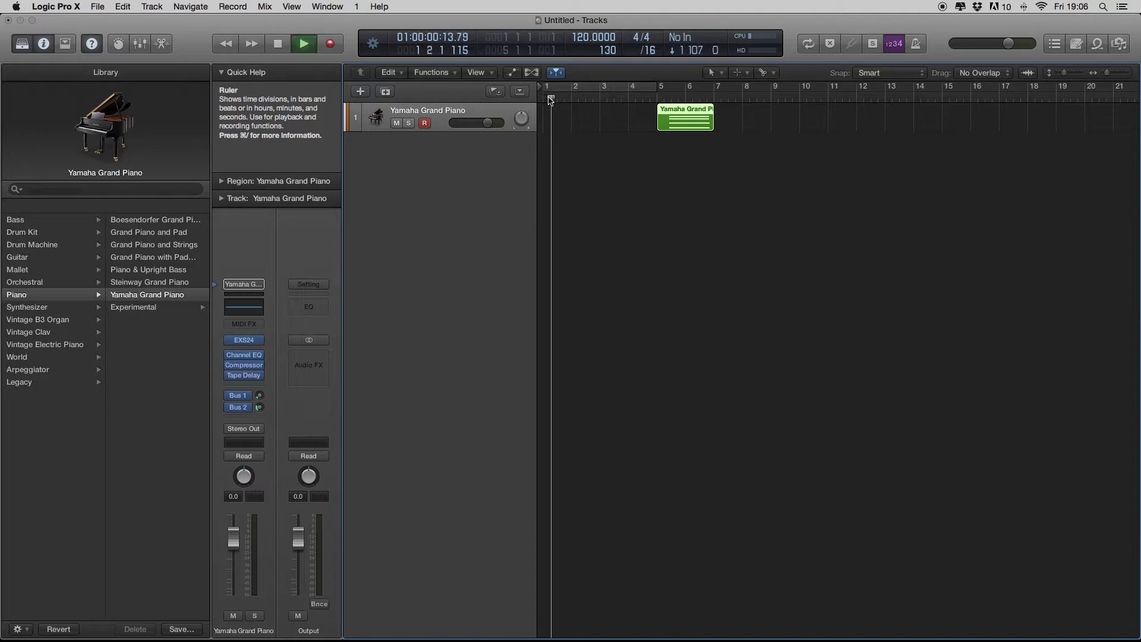
{"action": "key", "text": "space"}
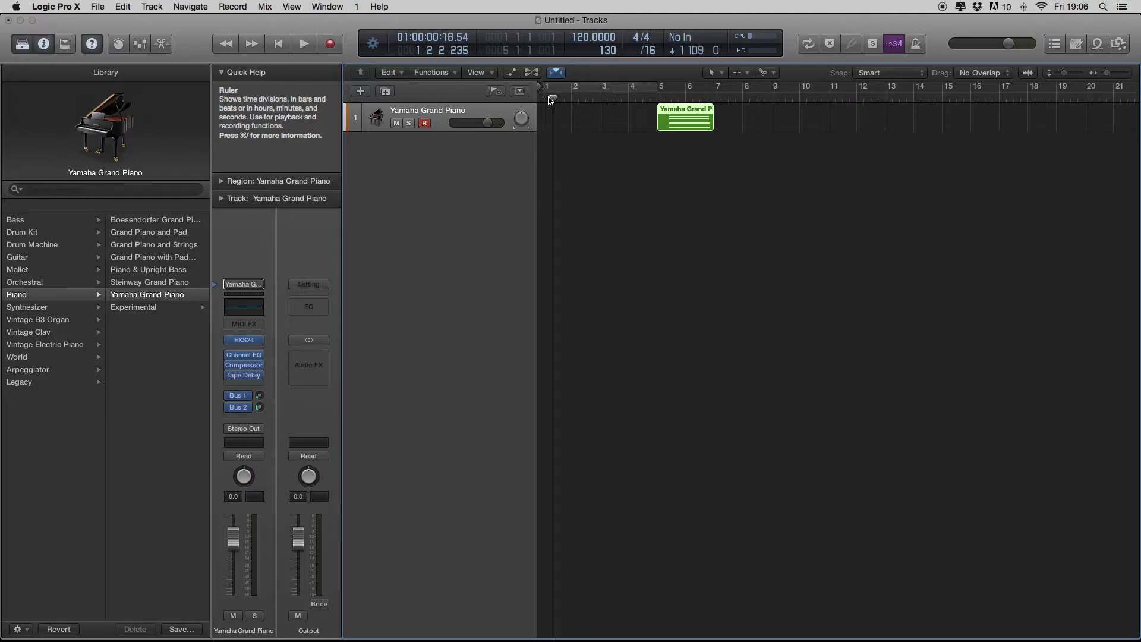
Open the region's three notes in the Piano Roll and move the region to bar 1.
{"action": "double_click", "coordinate": [690, 123]}
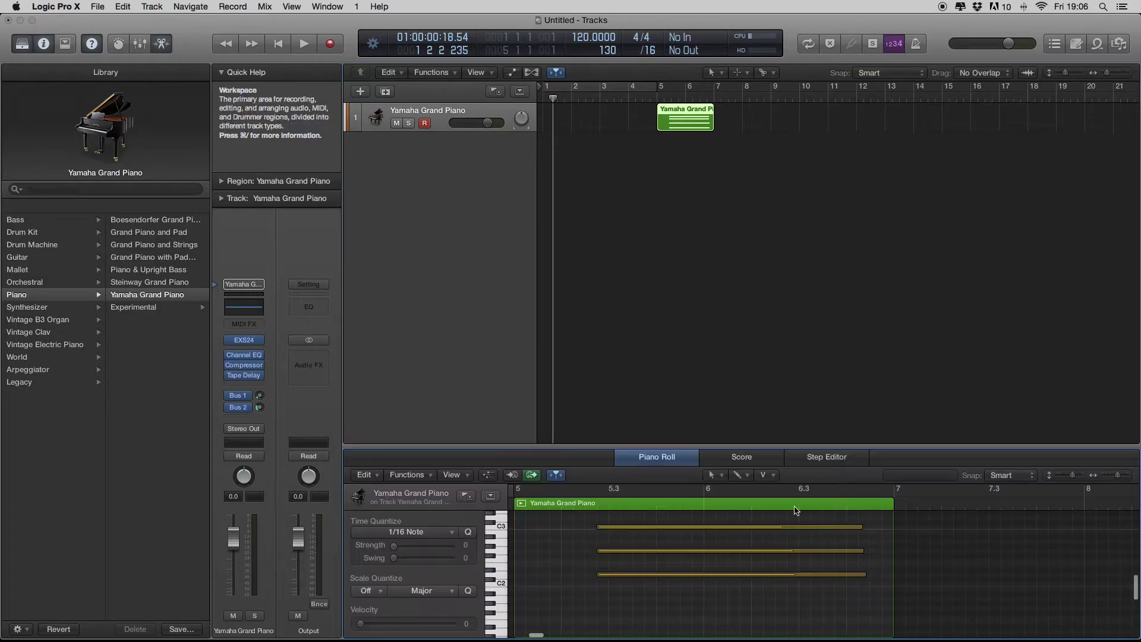
{"action": "left_click_drag", "start_coordinate": [847, 601], "coordinate": [640, 527]}
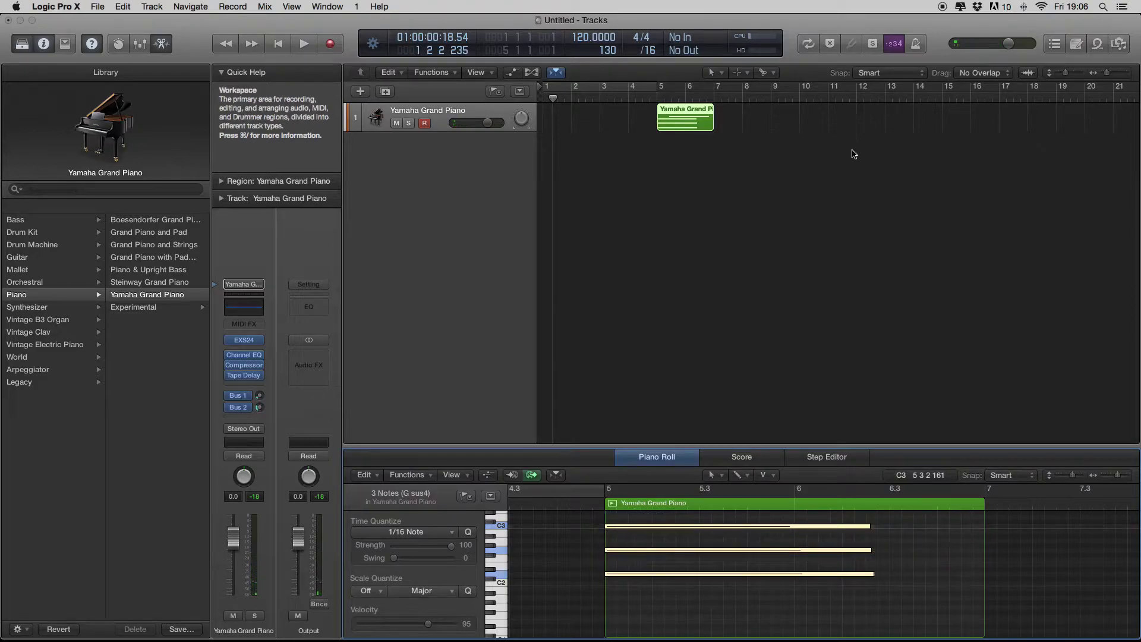
{"action": "left_click", "coordinate": [763, 178]}
{"action": "left_click_drag", "start_coordinate": [686, 119], "coordinate": [570, 118]}
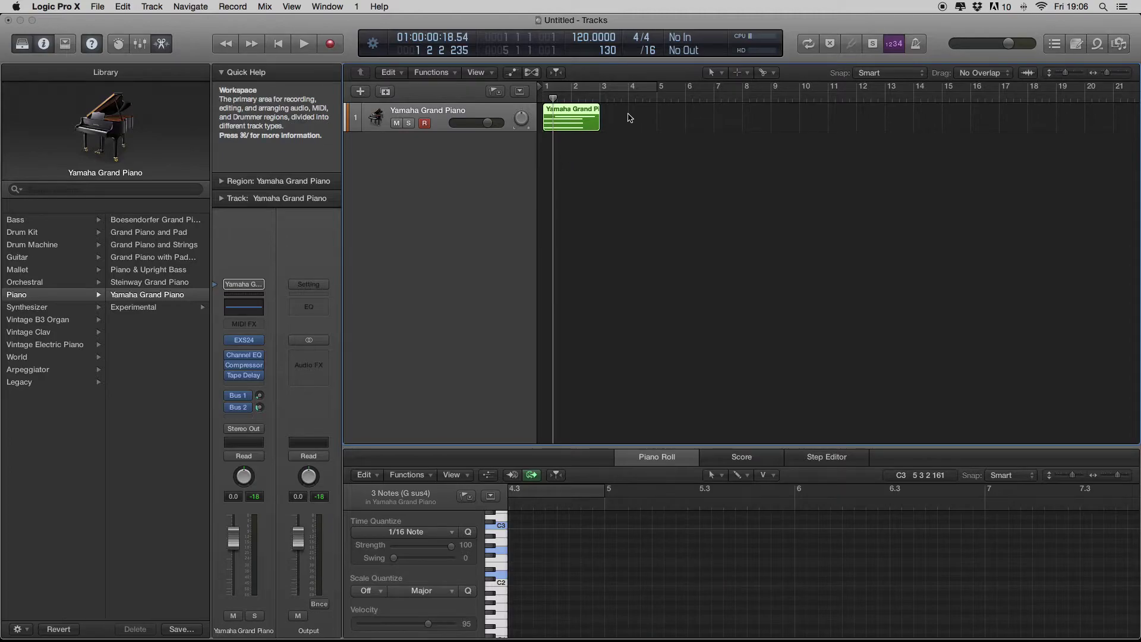
Turn on Cycle with the range spanning bars 1–3, playhead back at bar 1.
{"action": "left_click", "coordinate": [630, 117]}
{"action": "left_click", "coordinate": [633, 93]}
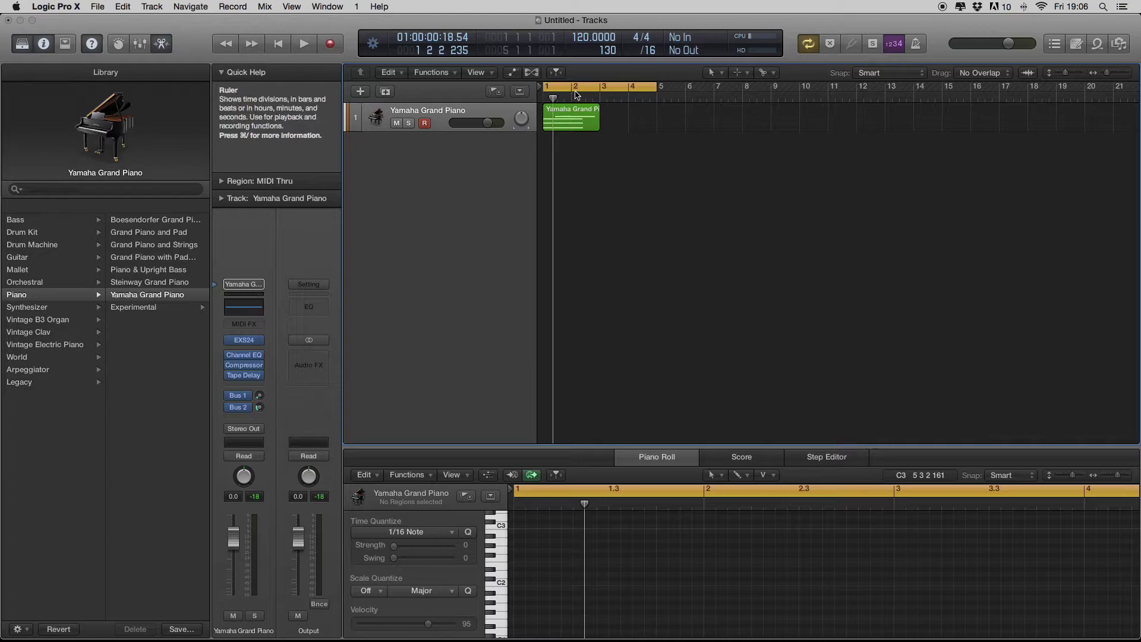
{"action": "mouse_move", "coordinate": [545, 89]}
{"action": "left_mouse_down"}
{"action": "mouse_move", "coordinate": [569, 89]}
{"action": "mouse_move", "coordinate": [546, 89]}
{"action": "left_mouse_up"}
{"action": "left_click_drag", "start_coordinate": [659, 89], "coordinate": [600, 92]}
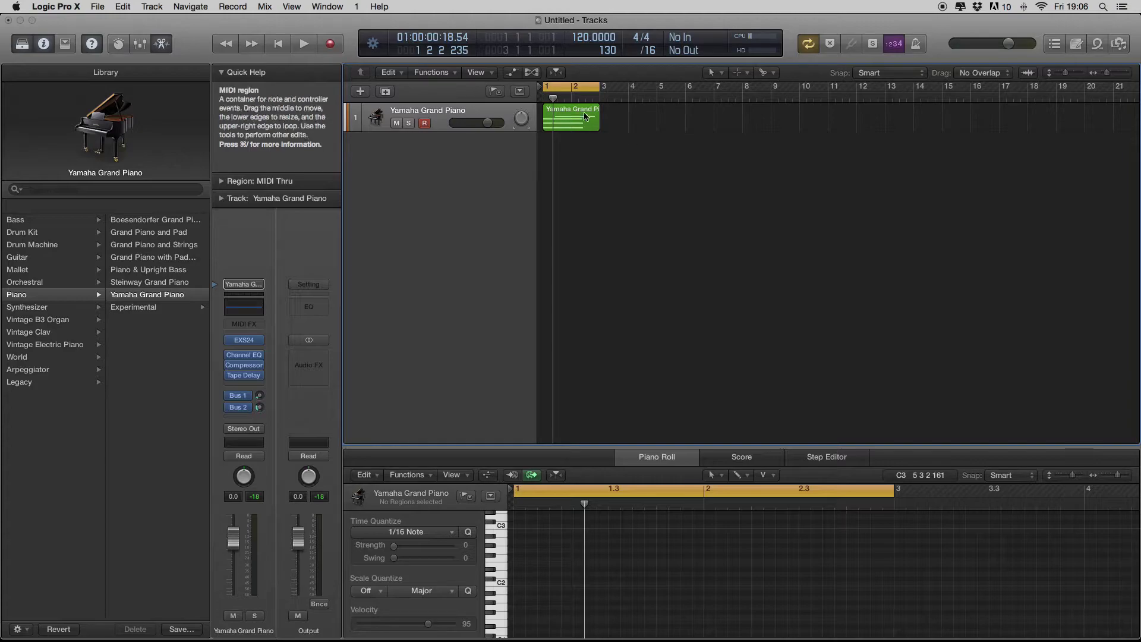
{"action": "left_click_drag", "start_coordinate": [554, 98], "coordinate": [546, 99]}
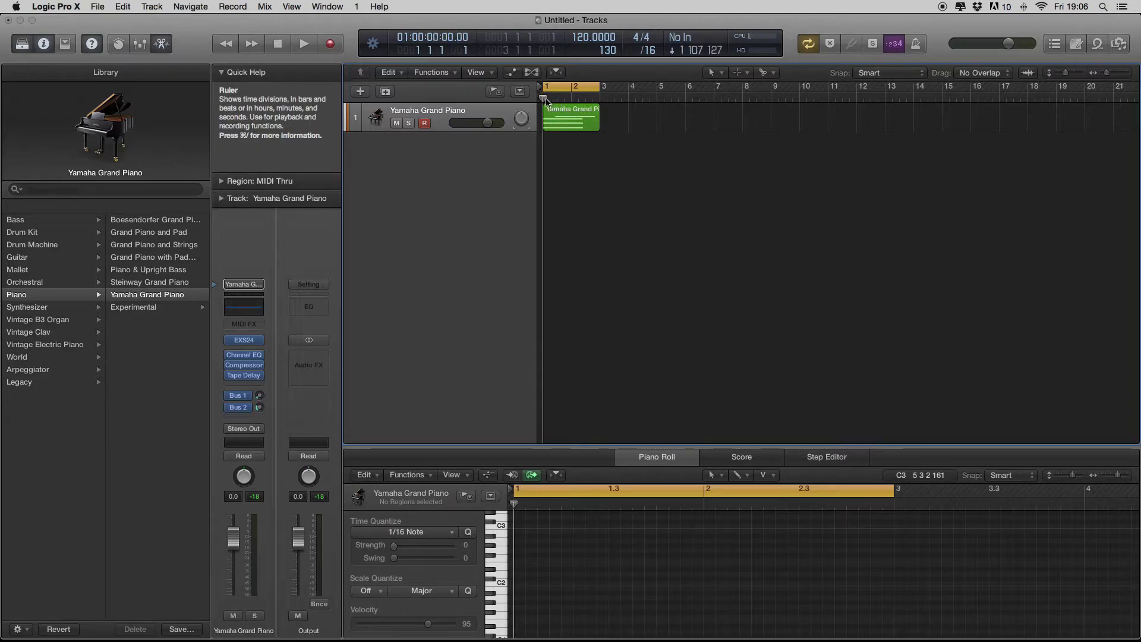
Move the region's highest note left to the region's start in the Piano Roll.
{"action": "left_click", "coordinate": [570, 118]}
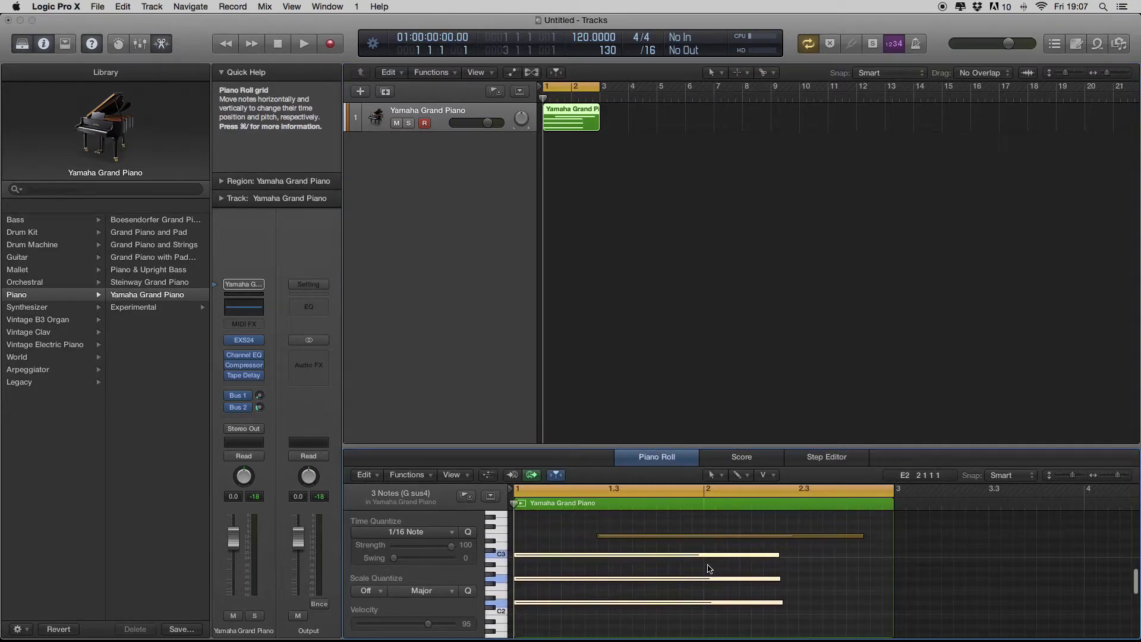
{"action": "left_click", "coordinate": [634, 522]}
{"action": "left_click", "coordinate": [623, 538]}
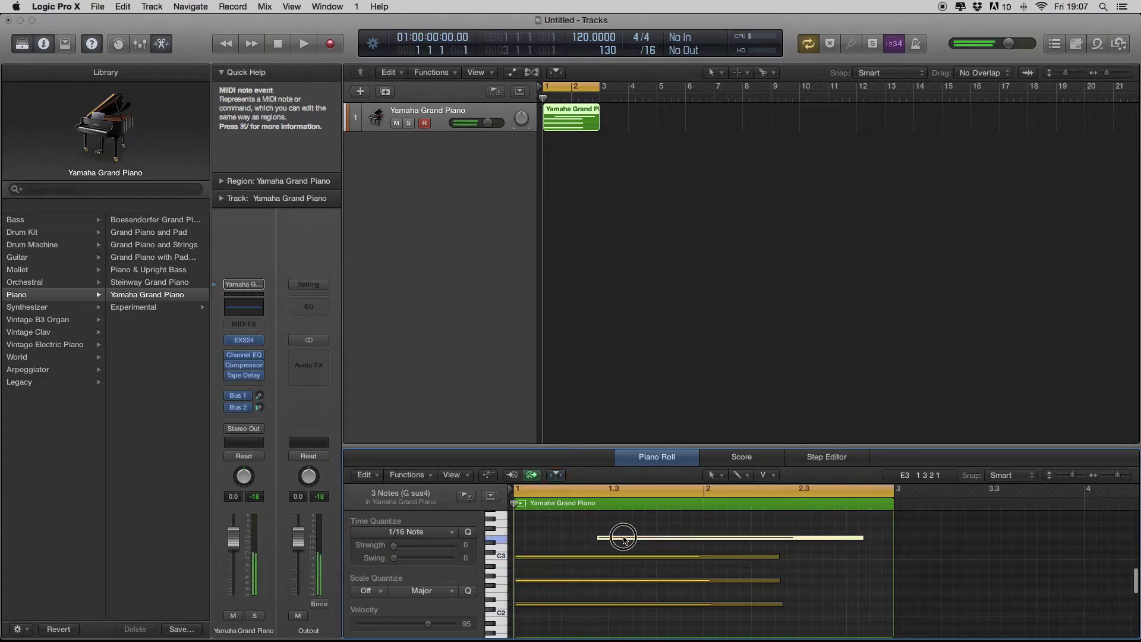
{"action": "left_click_drag", "start_coordinate": [623, 537], "coordinate": [543, 537]}
{"action": "left_click", "coordinate": [892, 160]}
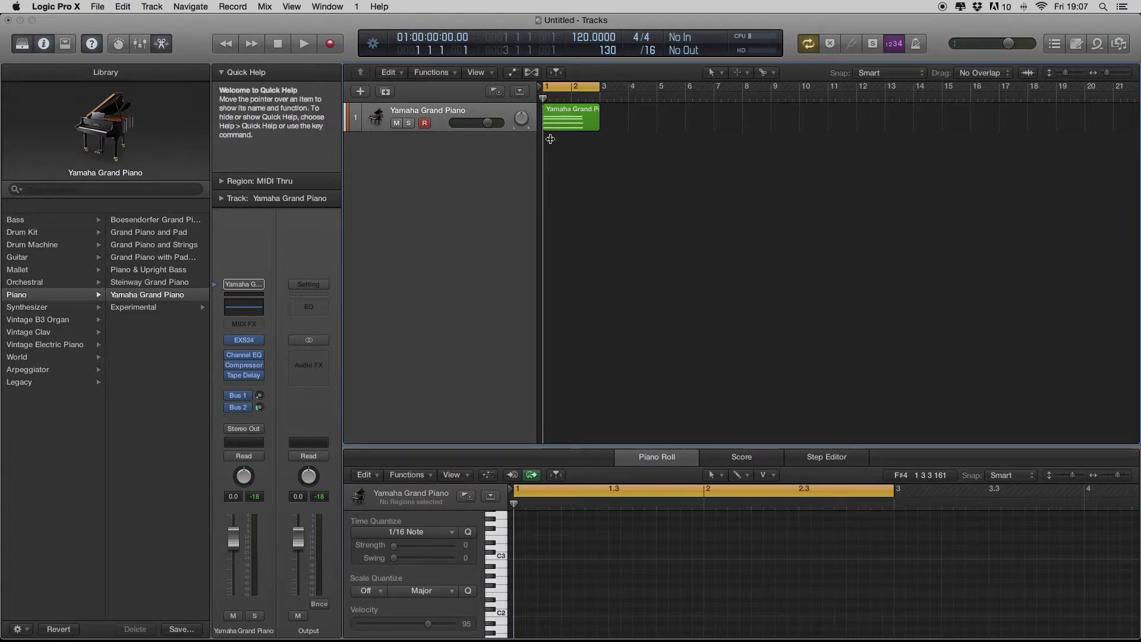
Toggle cycle playback off and back on, then play and stop the project.
{"action": "left_click", "coordinate": [566, 88]}
{"action": "left_click", "coordinate": [566, 87]}
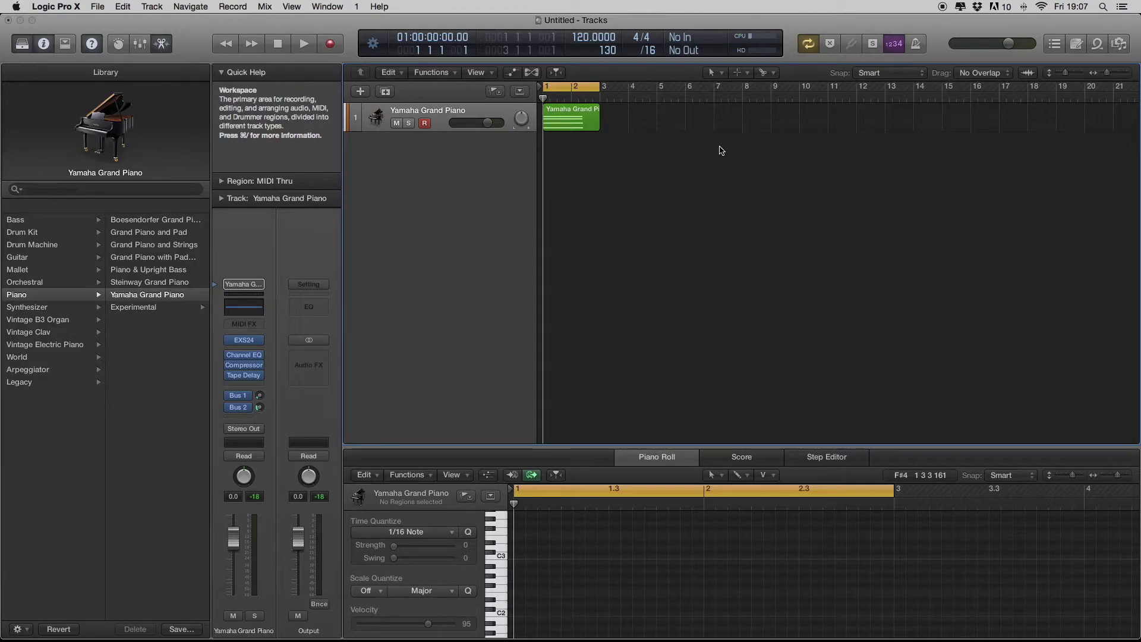
{"action": "key", "text": "space"}
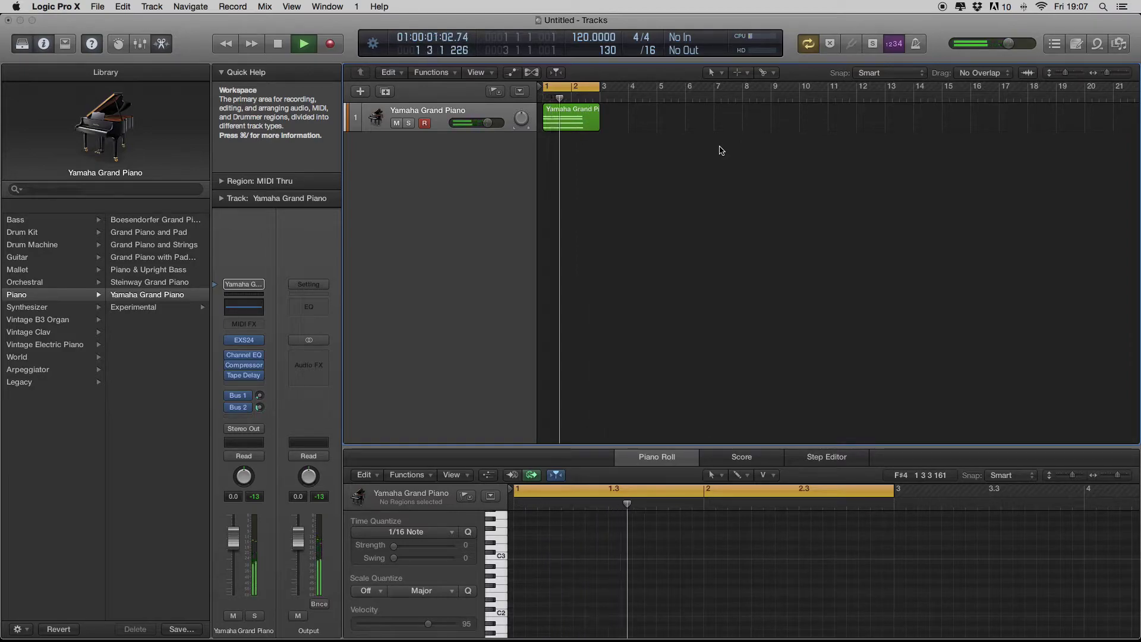
{"action": "key", "text": "space"}
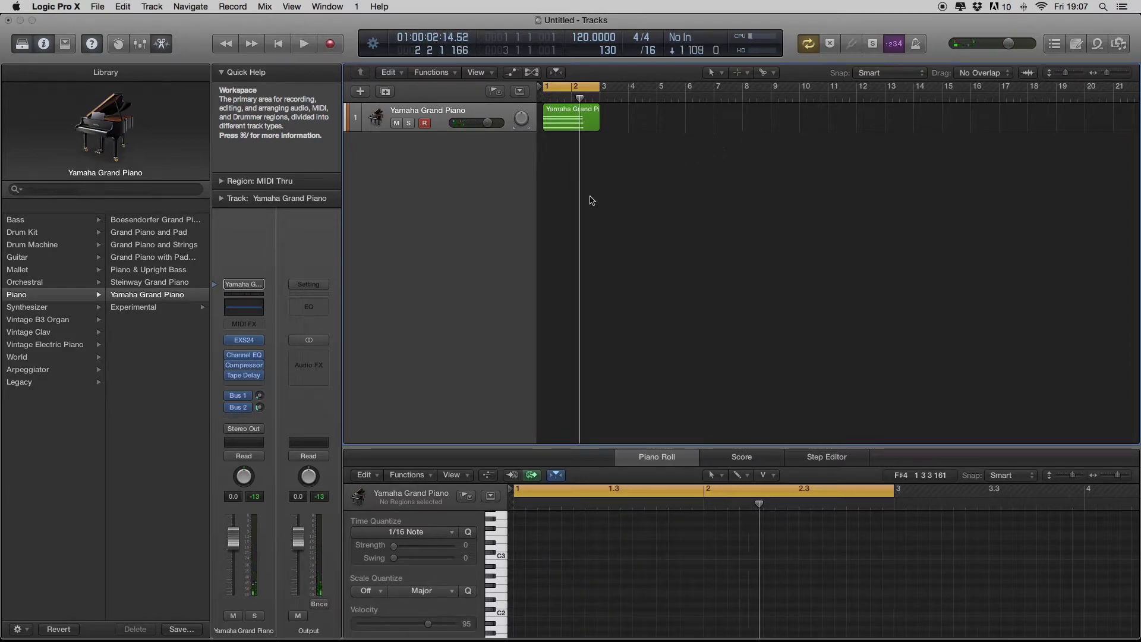
Boost a piano Channel EQ band +9.5 dB at 1560 Hz, then switch the EQ off and close it.
{"action": "left_click", "coordinate": [246, 356]}
{"action": "key", "text": "space"}
{"action": "mouse_move", "coordinate": [224, 159]}
{"action": "left_mouse_down"}
{"action": "mouse_move", "coordinate": [197, 141]}
{"action": "mouse_move", "coordinate": [157, 147]}
{"action": "mouse_move", "coordinate": [249, 145]}
{"action": "mouse_move", "coordinate": [119, 126]}
{"action": "mouse_move", "coordinate": [241, 145]}
{"action": "left_mouse_up"}
{"action": "key", "text": "space"}
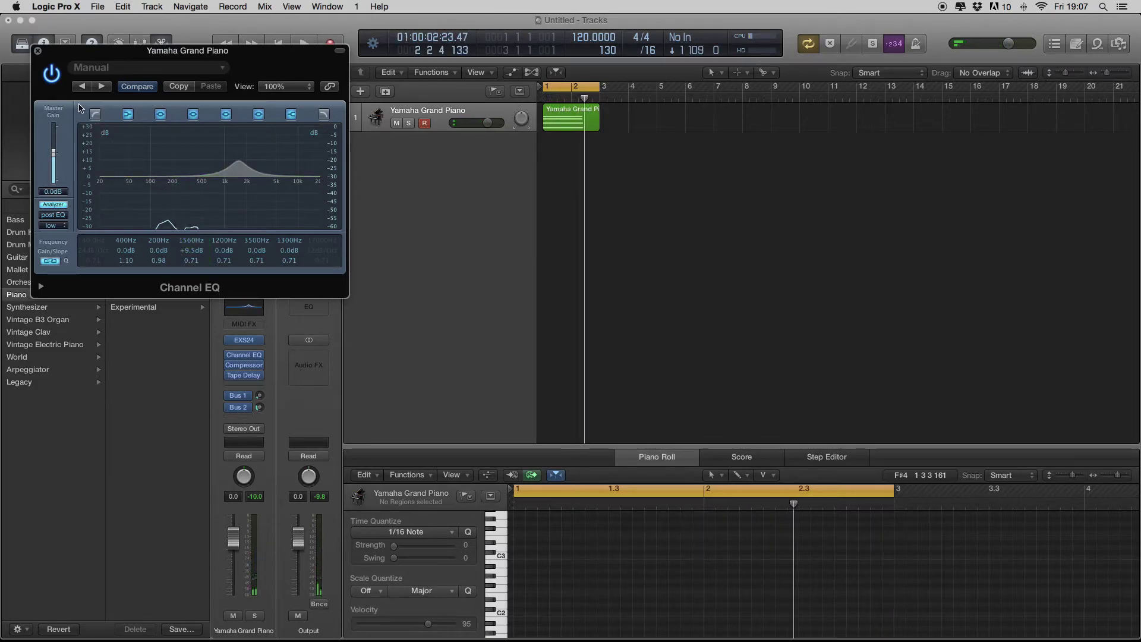
{"action": "left_click", "coordinate": [51, 75]}
{"action": "left_click", "coordinate": [38, 51]}
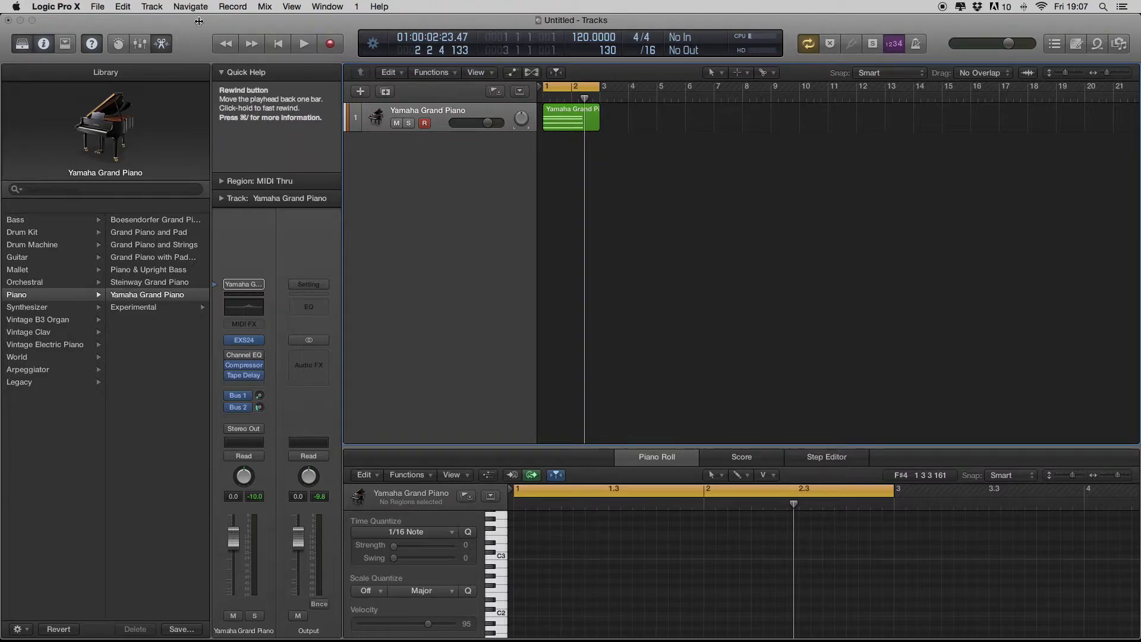
{"action": "left_click", "coordinate": [152, 7]}
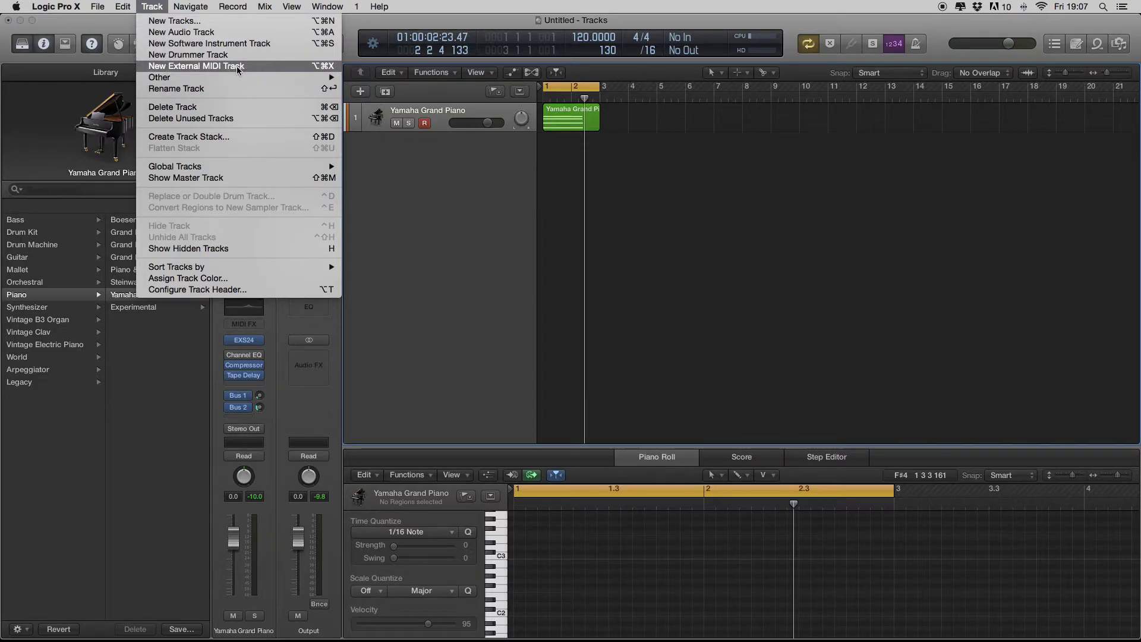
{"action": "left_click", "coordinate": [192, 22]}
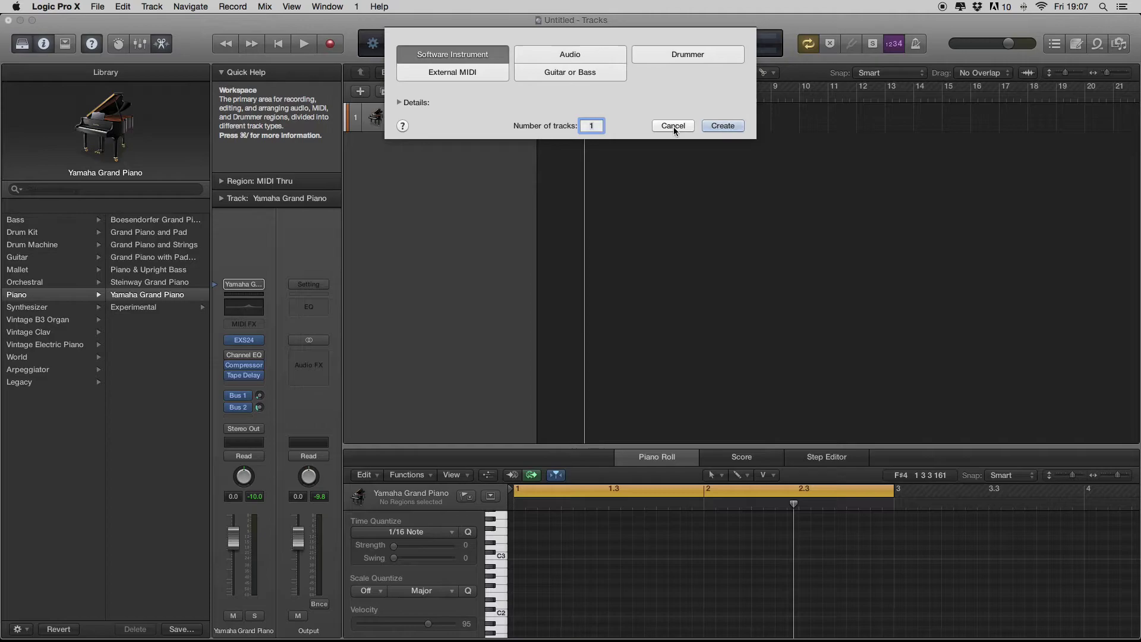
{"action": "left_click", "coordinate": [399, 103]}
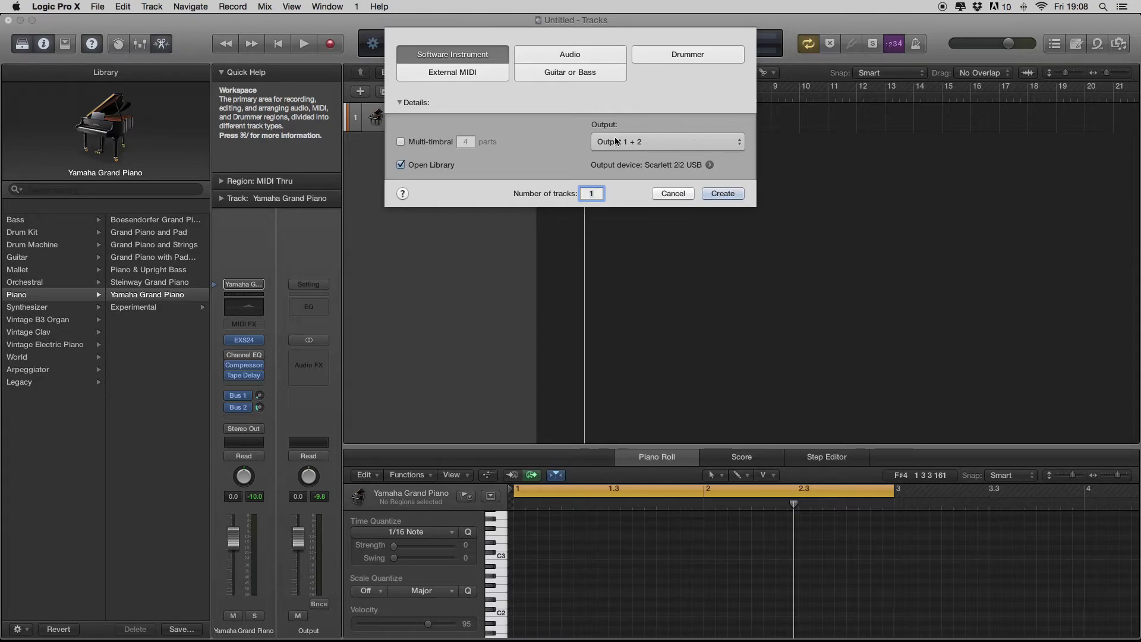
{"action": "left_click", "coordinate": [723, 193]}
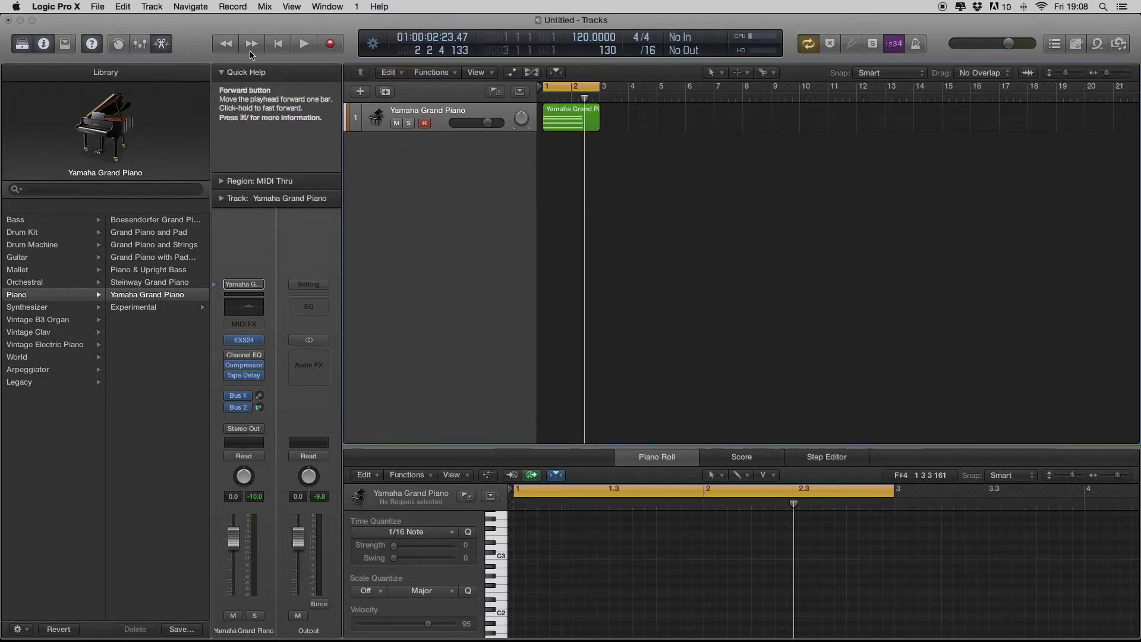
Open the Audio preferences from the Logic Pro X menu.
{"action": "left_click", "coordinate": [58, 8]}
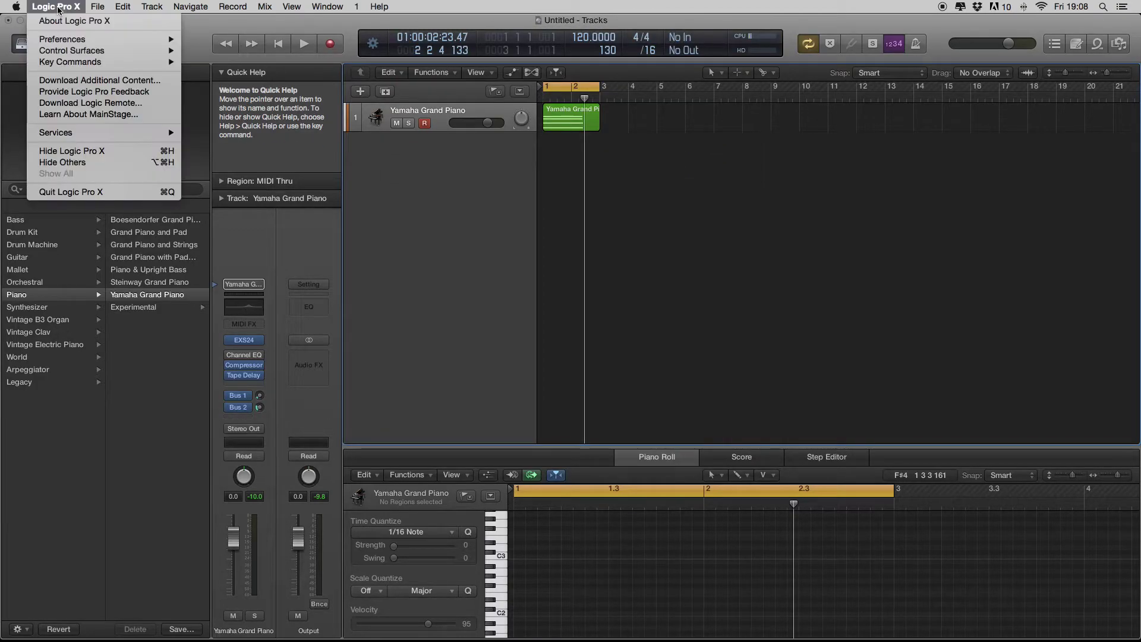
{"action": "mouse_move", "coordinate": [85, 39]}
{"action": "left_click", "coordinate": [58, 5]}
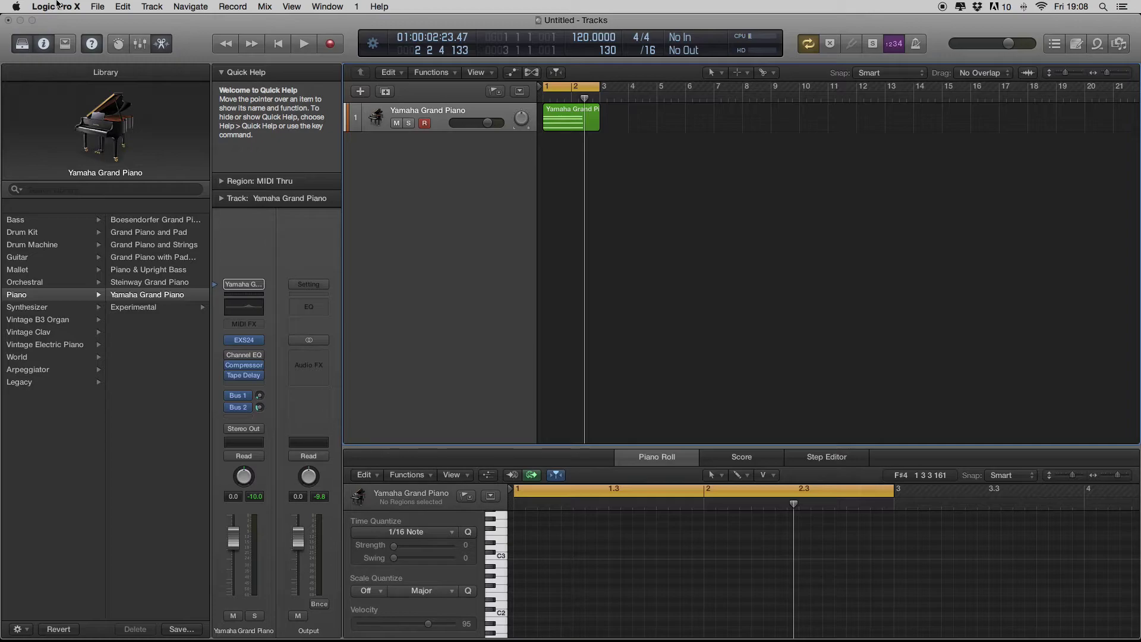
{"action": "left_click", "coordinate": [58, 4]}
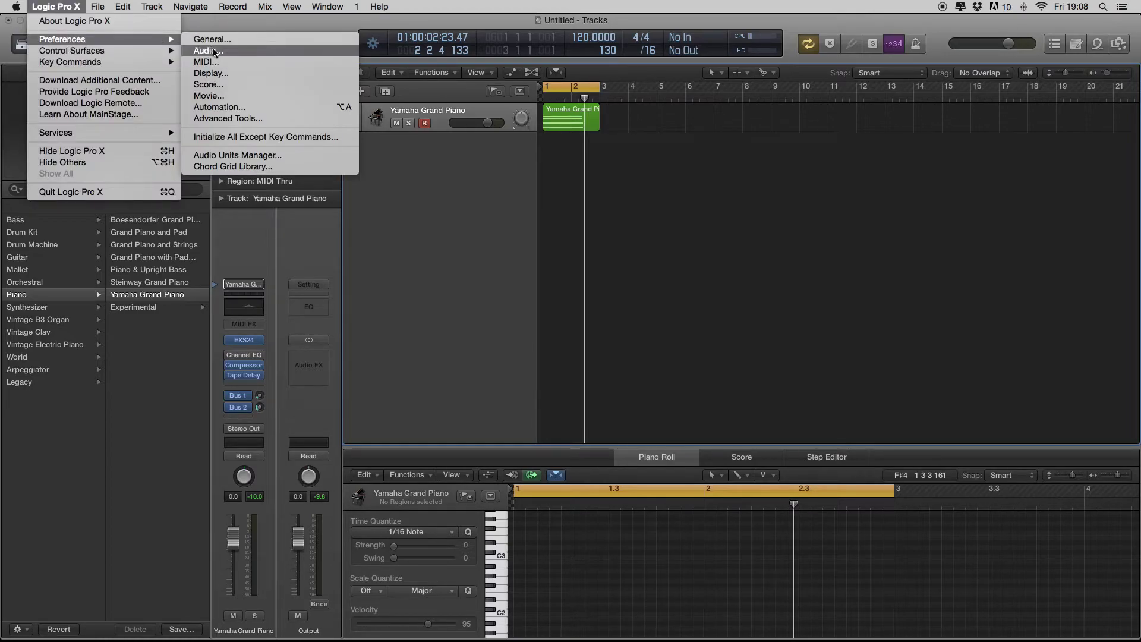
{"action": "left_click", "coordinate": [213, 51]}
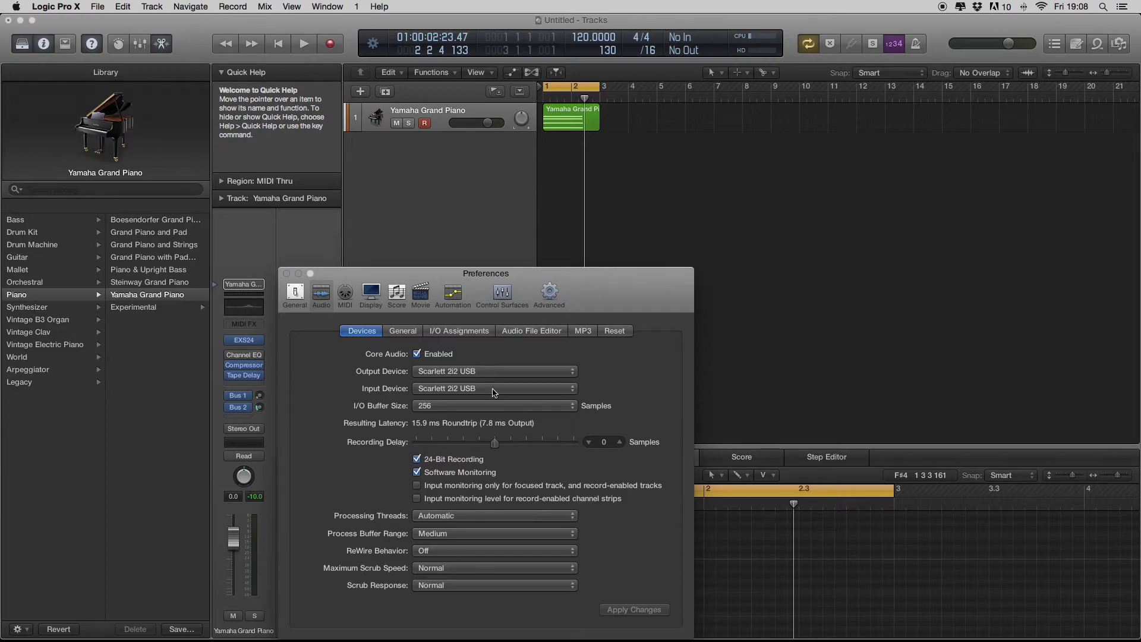
Browse the MIDI, Display, Score, Movie, Automation, Control Surfaces and Advanced preference panes.
{"action": "left_click", "coordinate": [346, 294]}
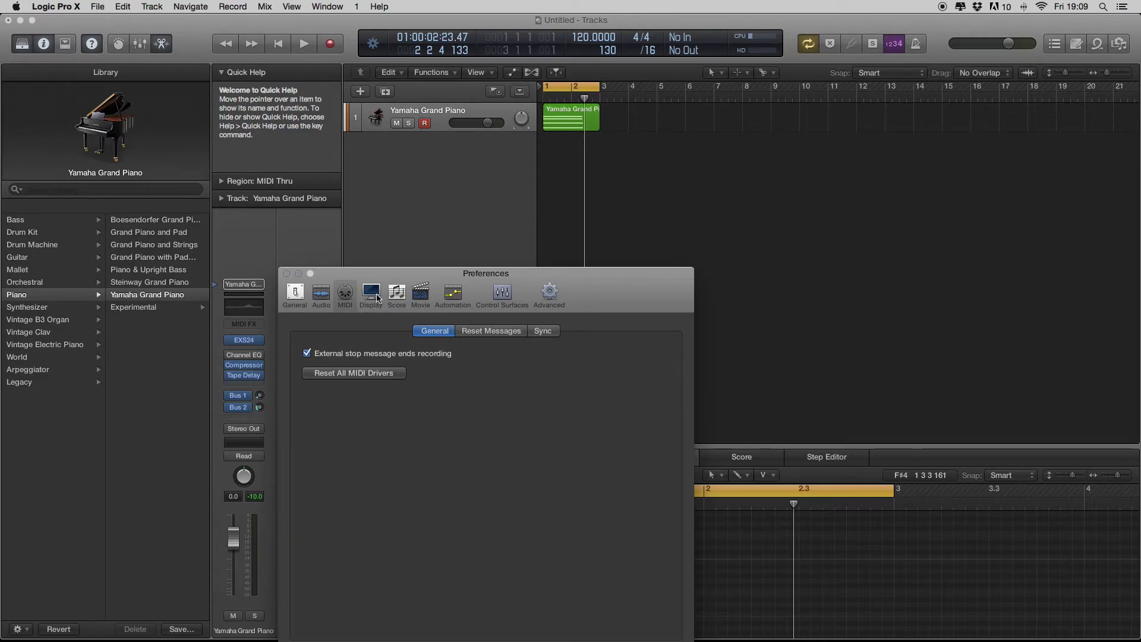
{"action": "left_click", "coordinate": [371, 295]}
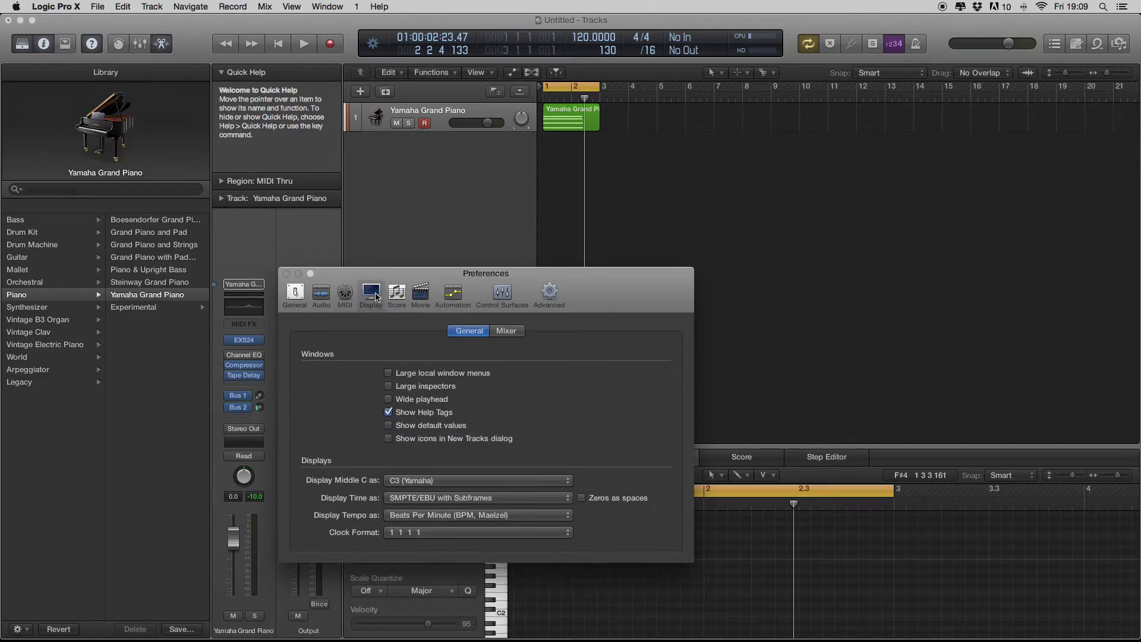
{"action": "left_click", "coordinate": [398, 293]}
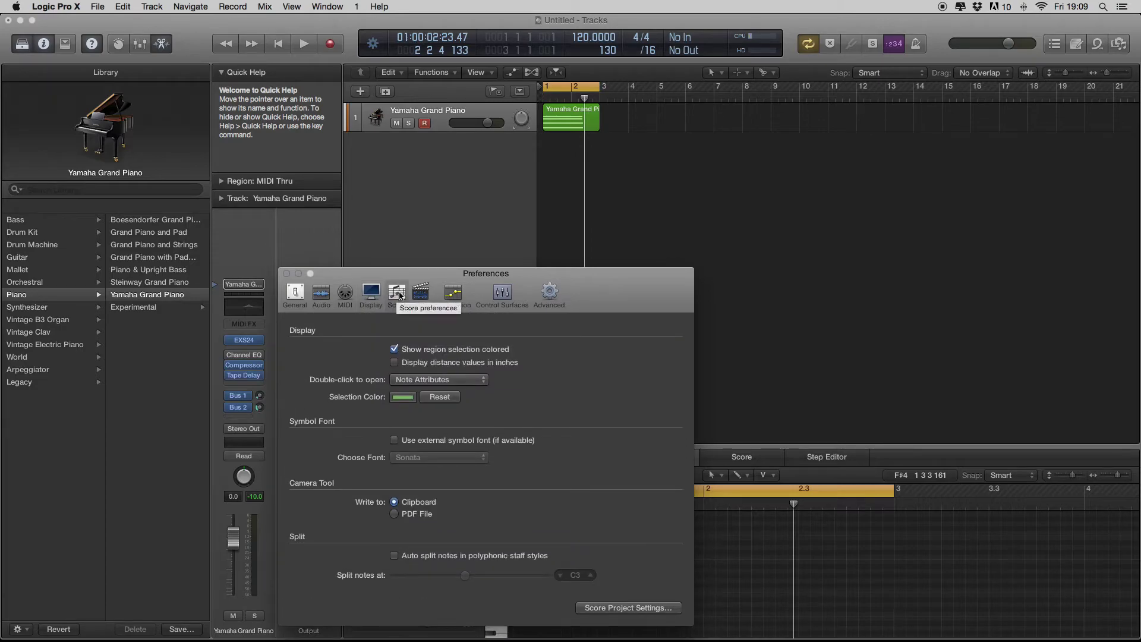
{"action": "left_click", "coordinate": [426, 299]}
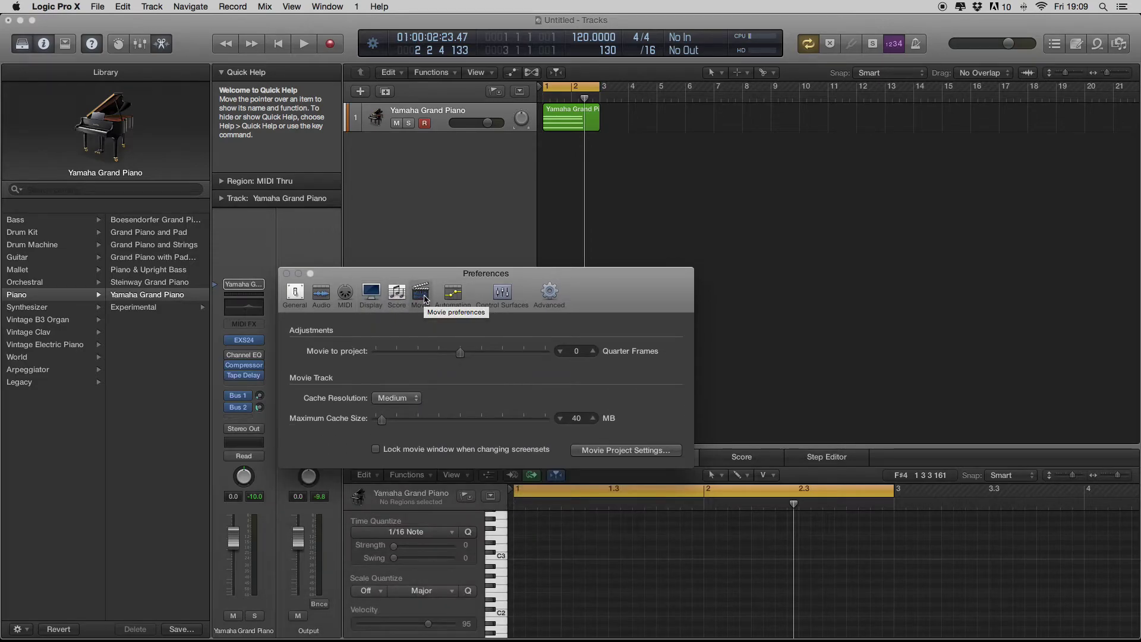
{"action": "left_click", "coordinate": [461, 304]}
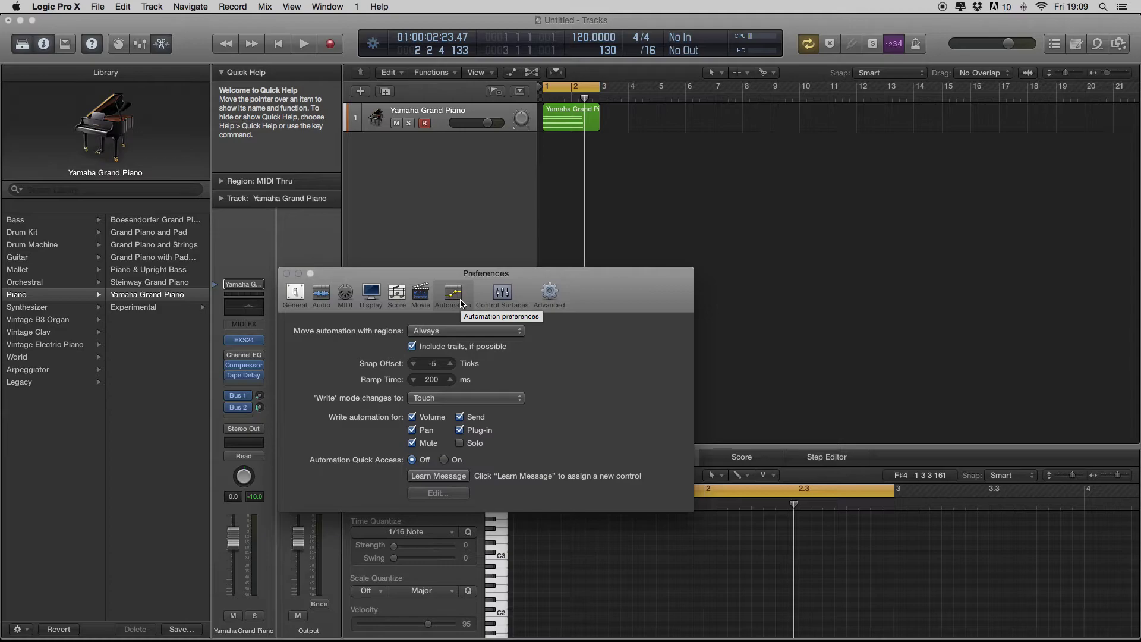
{"action": "left_click", "coordinate": [503, 297]}
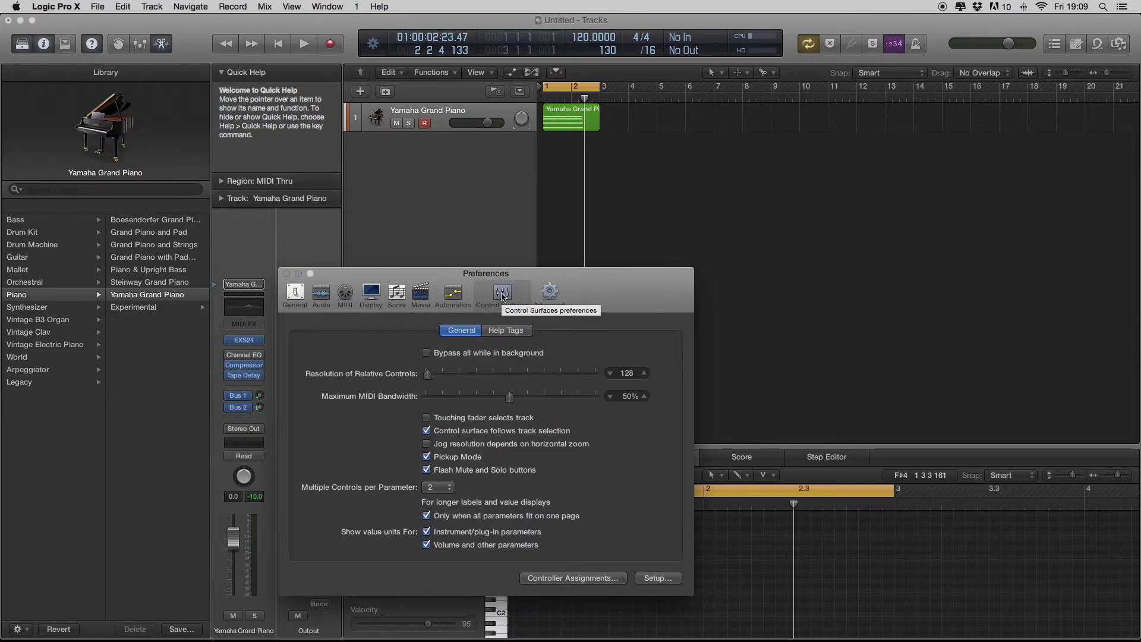
{"action": "left_click", "coordinate": [544, 294]}
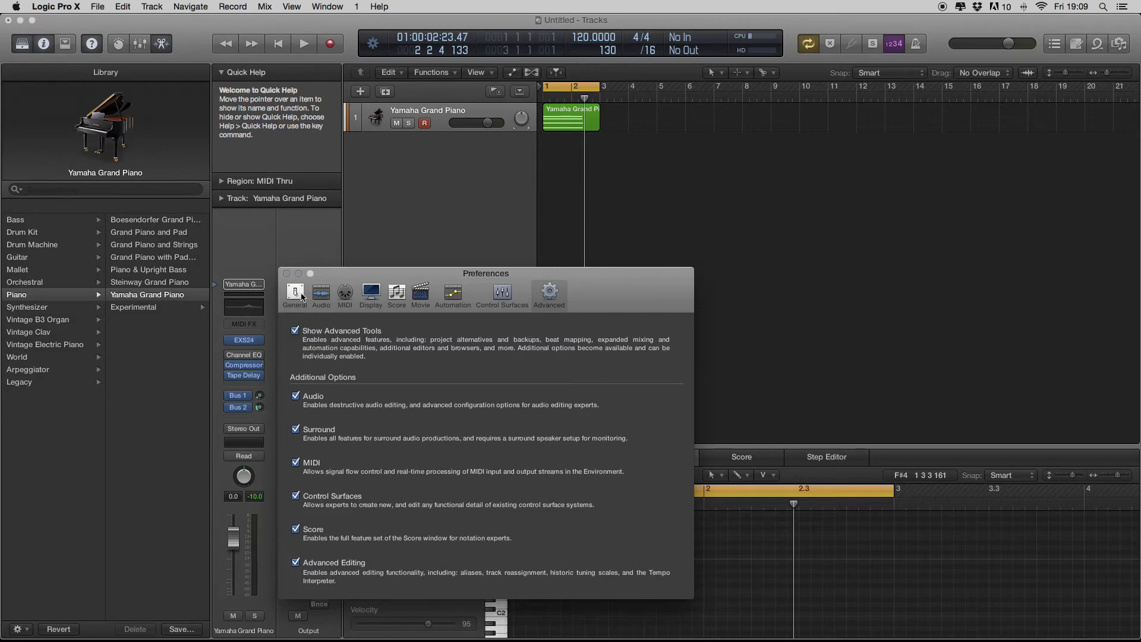
Close Preferences, turn cycle looping off, and keep the control bar LCD on Custom.
{"action": "left_click", "coordinate": [286, 273]}
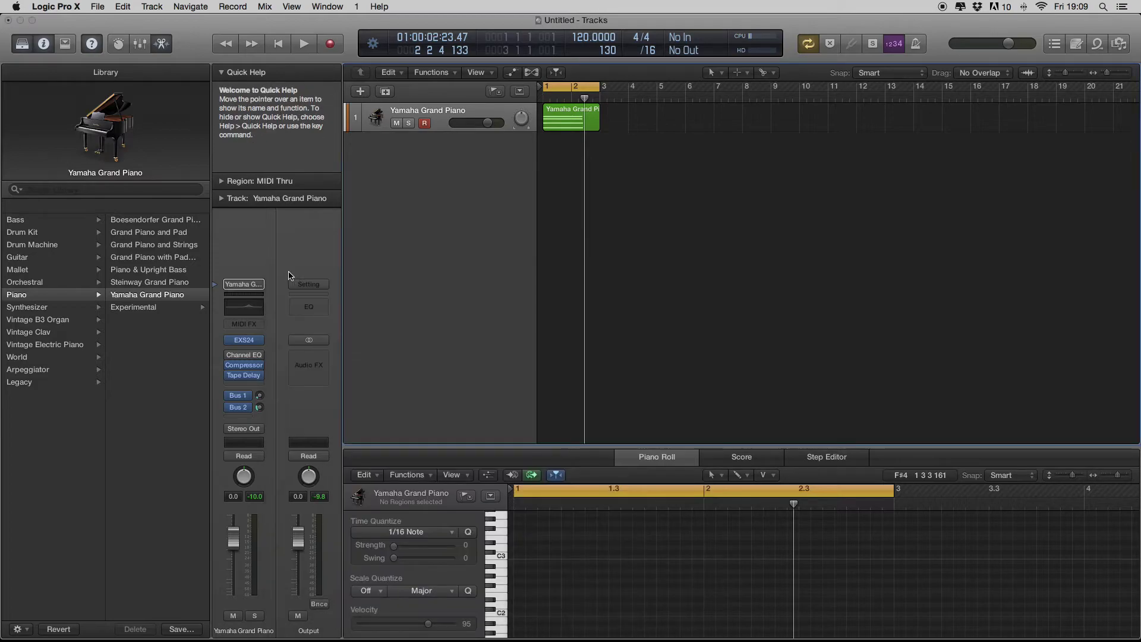
{"action": "left_click", "coordinate": [565, 82]}
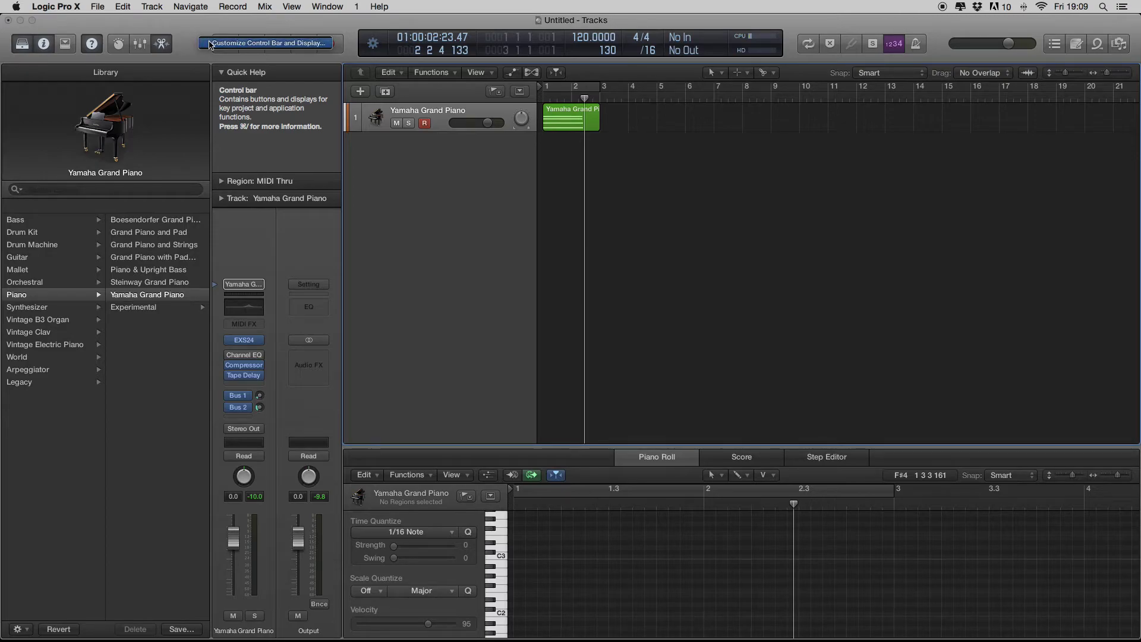
{"action": "left_click", "coordinate": [211, 45]}
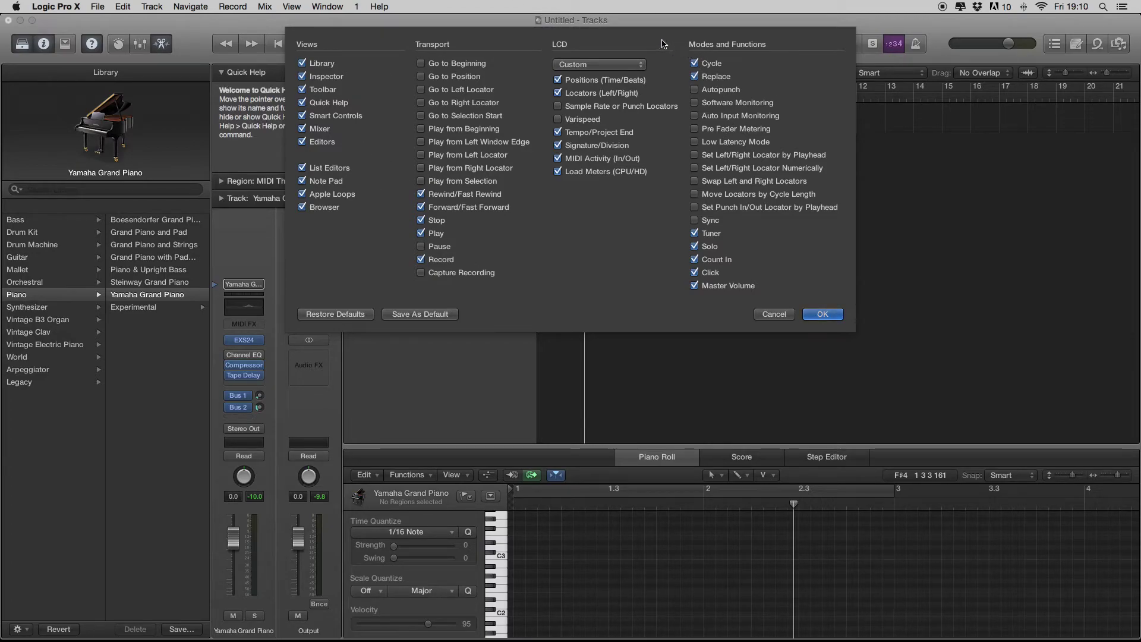
{"action": "left_click", "coordinate": [621, 66]}
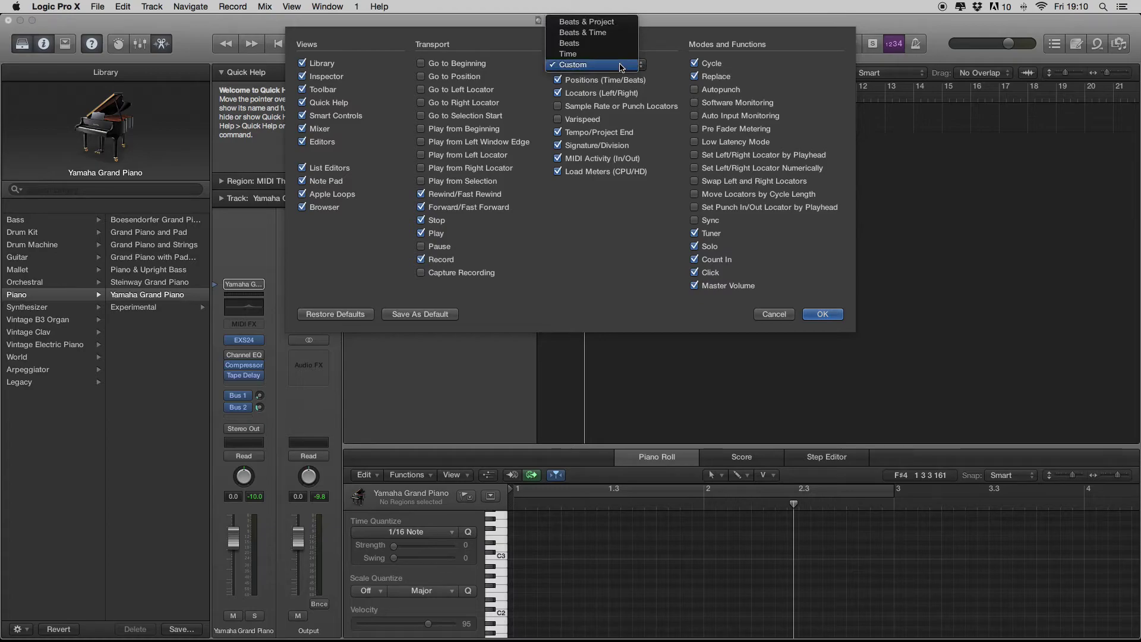
{"action": "left_click", "coordinate": [621, 67]}
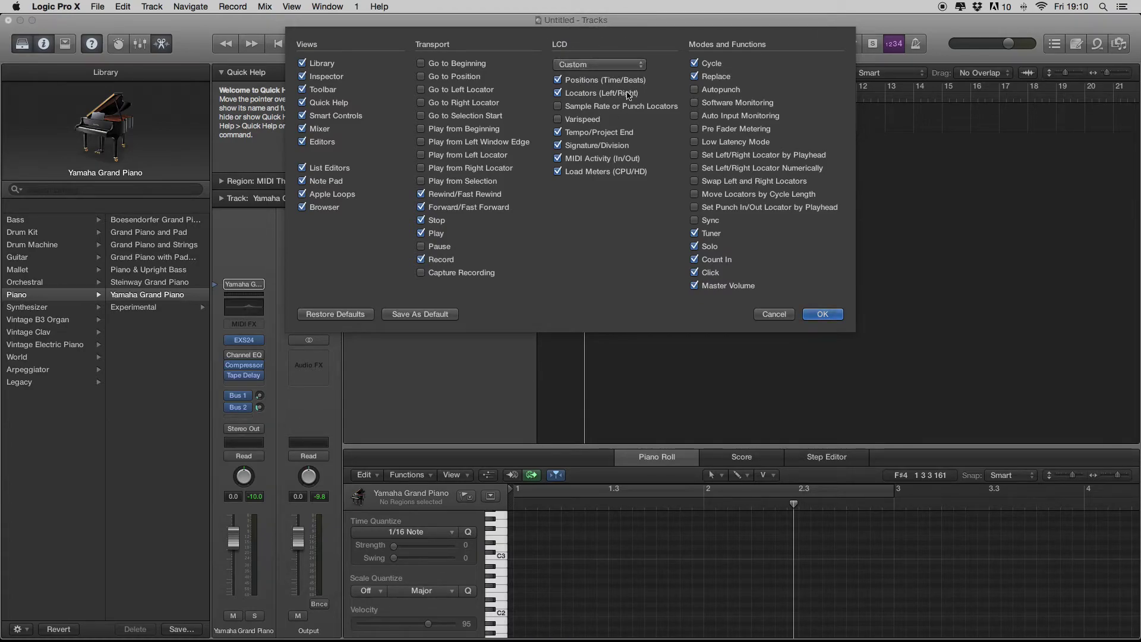
{"action": "left_click", "coordinate": [832, 315]}
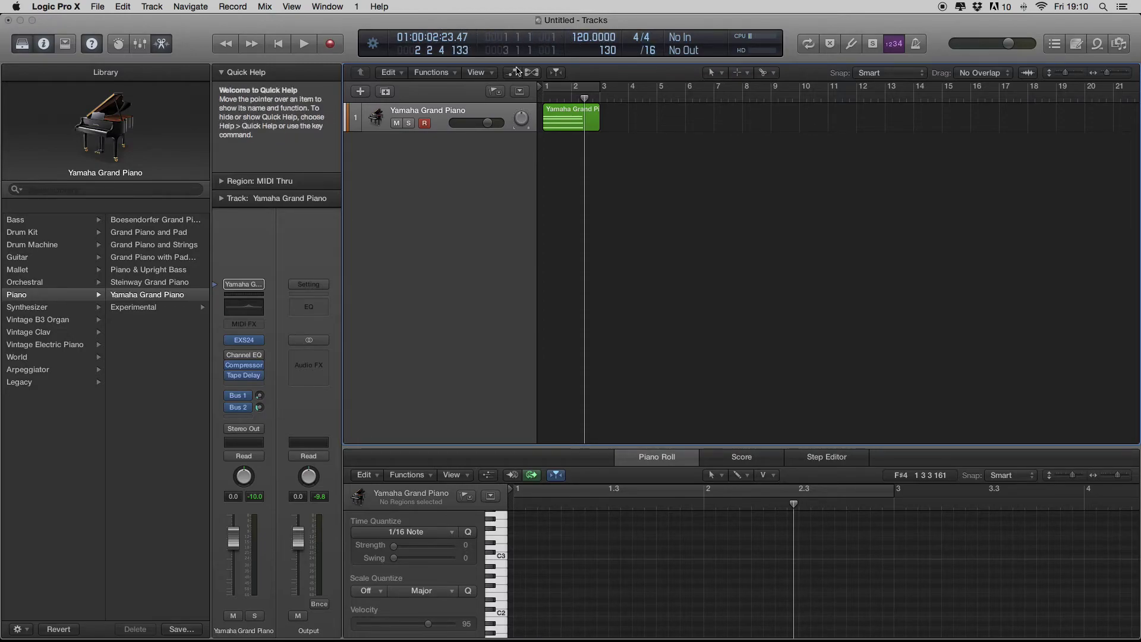
Move the playhead to bar 2 and zoom the timeline in on the piano region.
{"action": "mouse_move", "coordinate": [584, 98]}
{"action": "left_mouse_down"}
{"action": "mouse_move", "coordinate": [823, 135]}
{"action": "mouse_move", "coordinate": [645, 119]}
{"action": "mouse_move", "coordinate": [820, 132]}
{"action": "mouse_move", "coordinate": [650, 99]}
{"action": "mouse_move", "coordinate": [571, 98]}
{"action": "left_mouse_up"}
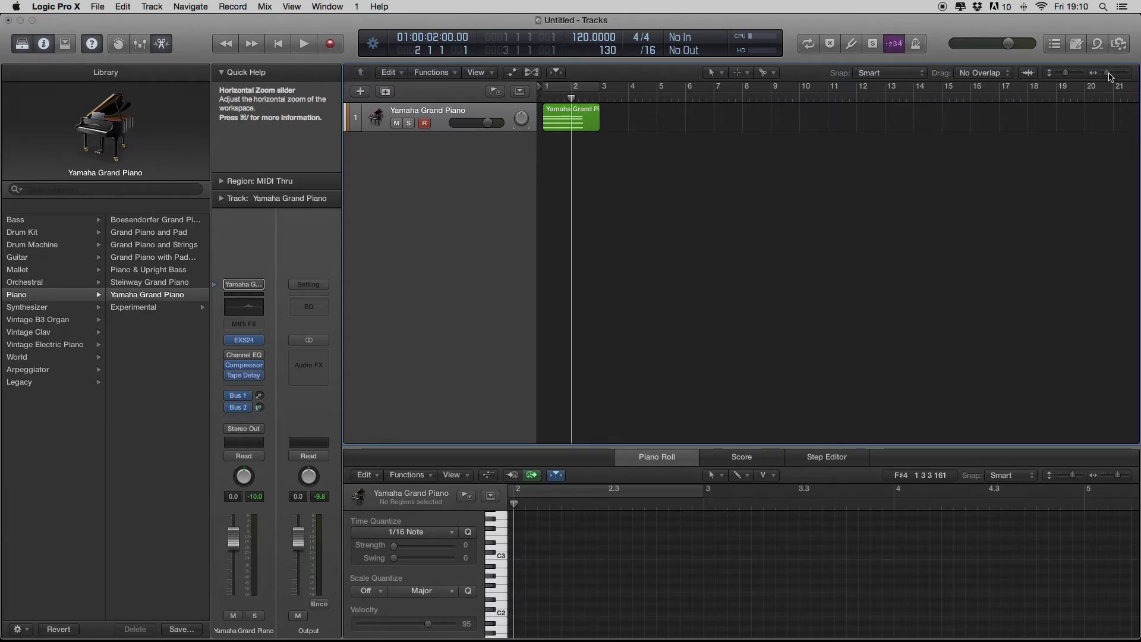
{"action": "left_click_drag", "start_coordinate": [1110, 77], "coordinate": [1070, 73]}
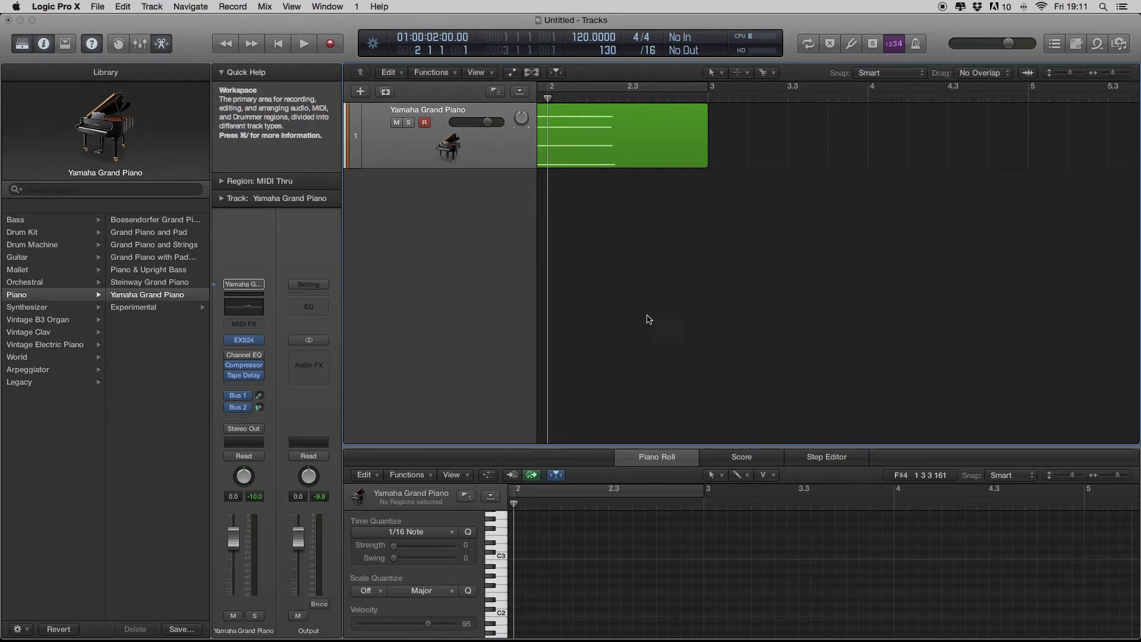
Select the piano region, toggle the Piano Roll off and on with E, and enlarge it.
{"action": "left_click", "coordinate": [593, 128]}
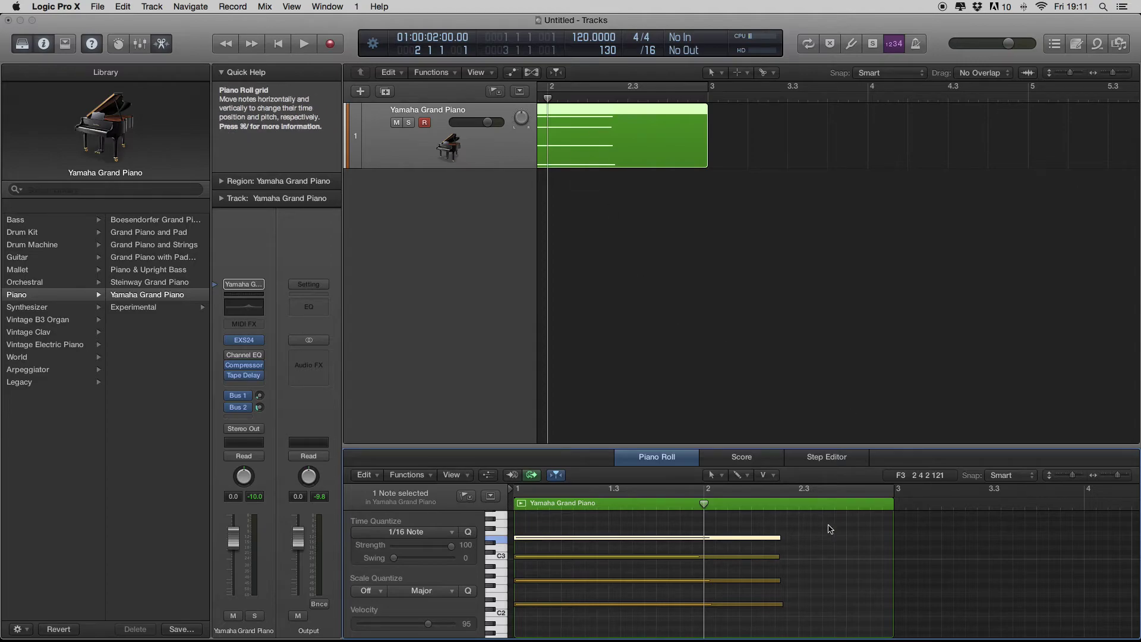
{"action": "scroll", "coordinate": [728, 291], "scroll_direction": "left", "scroll_amount": 5}
{"action": "scroll", "coordinate": [728, 290], "scroll_direction": "left", "scroll_amount": 1}
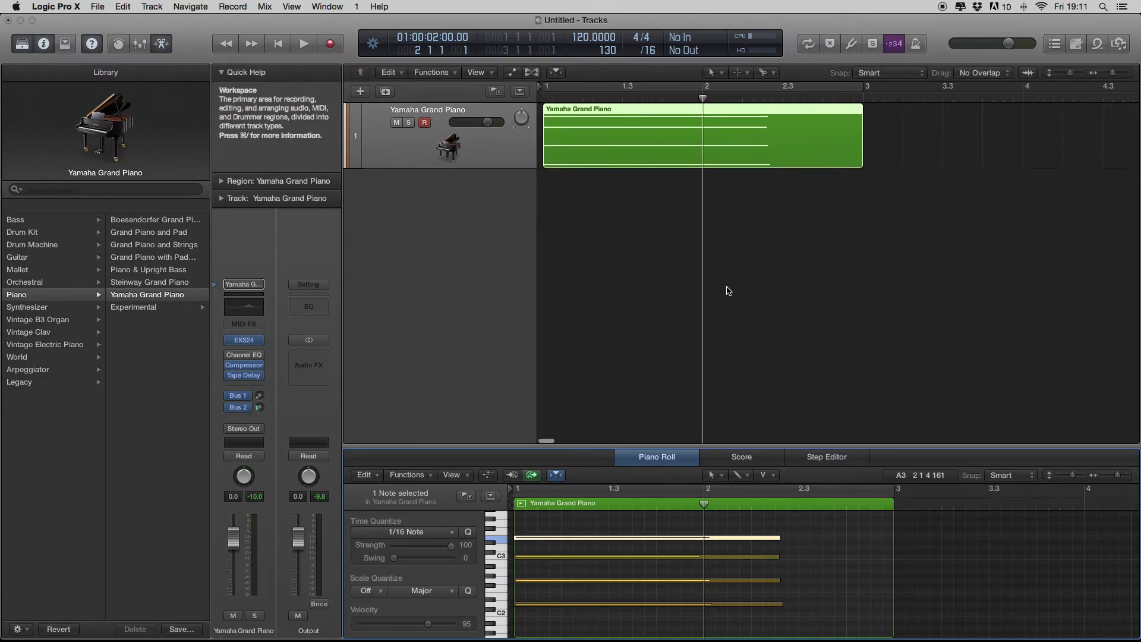
{"action": "key", "text": "e"}
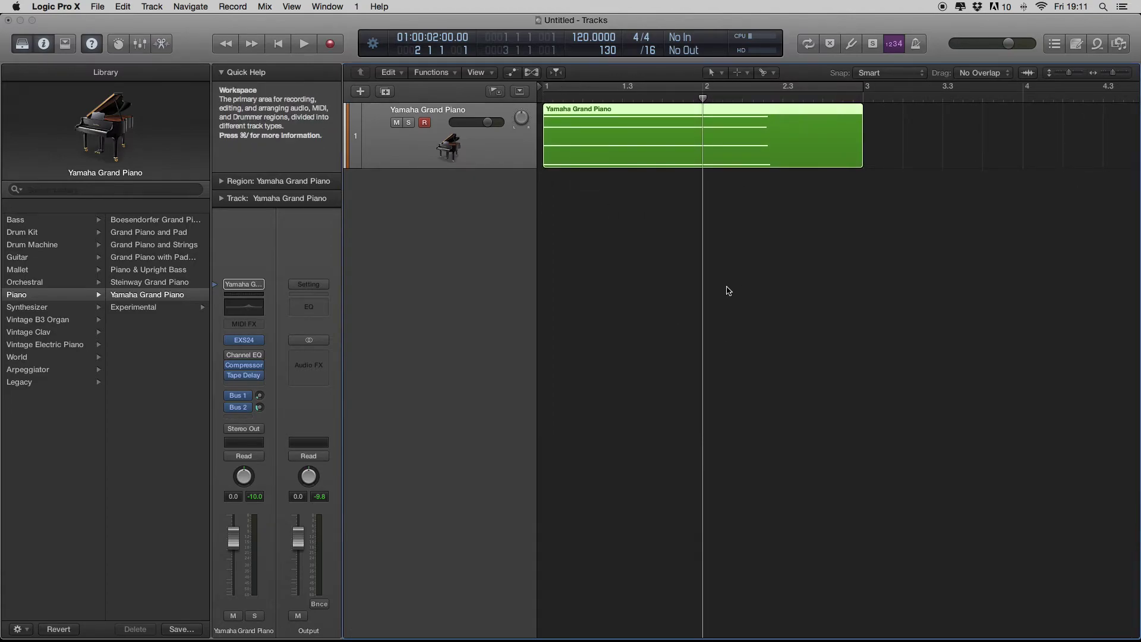
{"action": "key", "text": "e"}
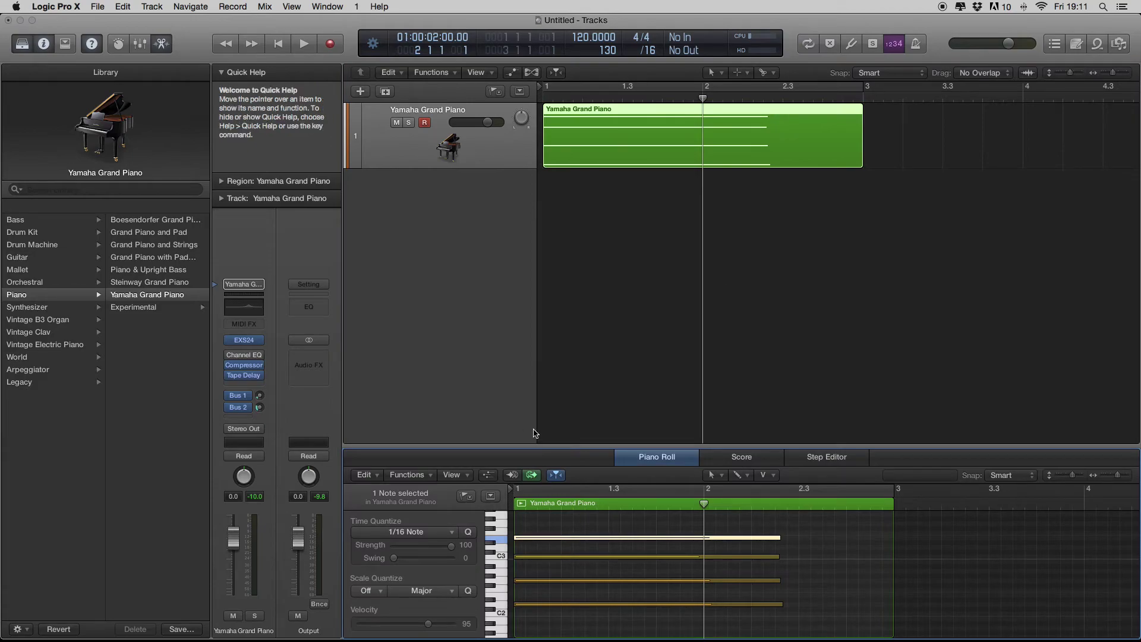
{"action": "left_click_drag", "start_coordinate": [534, 444], "coordinate": [543, 328]}
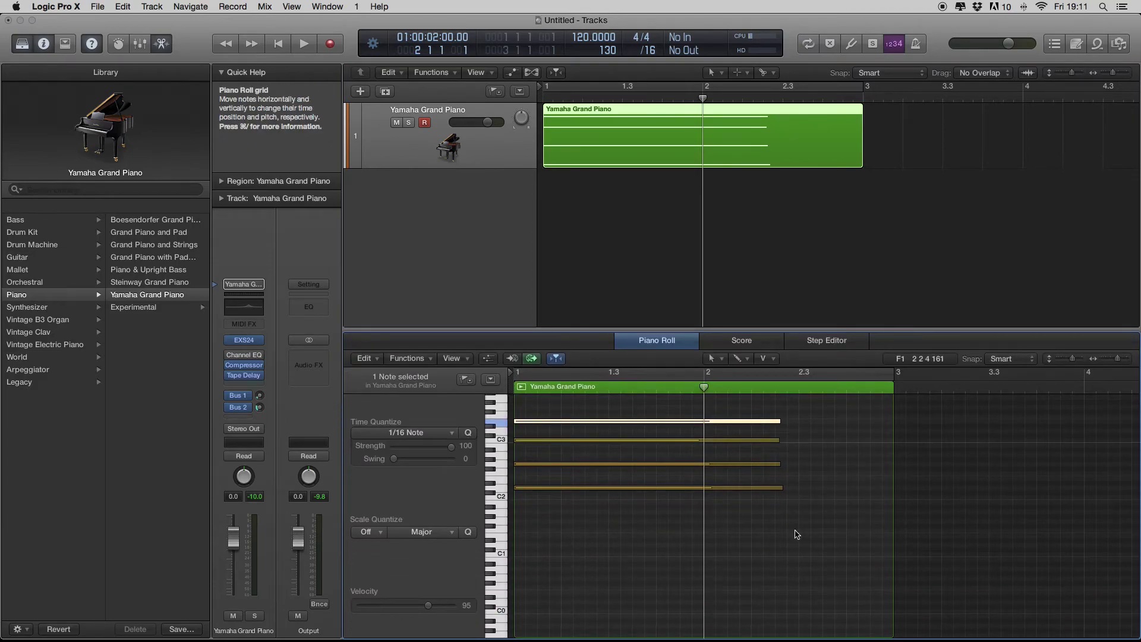
{"action": "scroll", "coordinate": [827, 517], "scroll_direction": "up", "scroll_amount": 1}
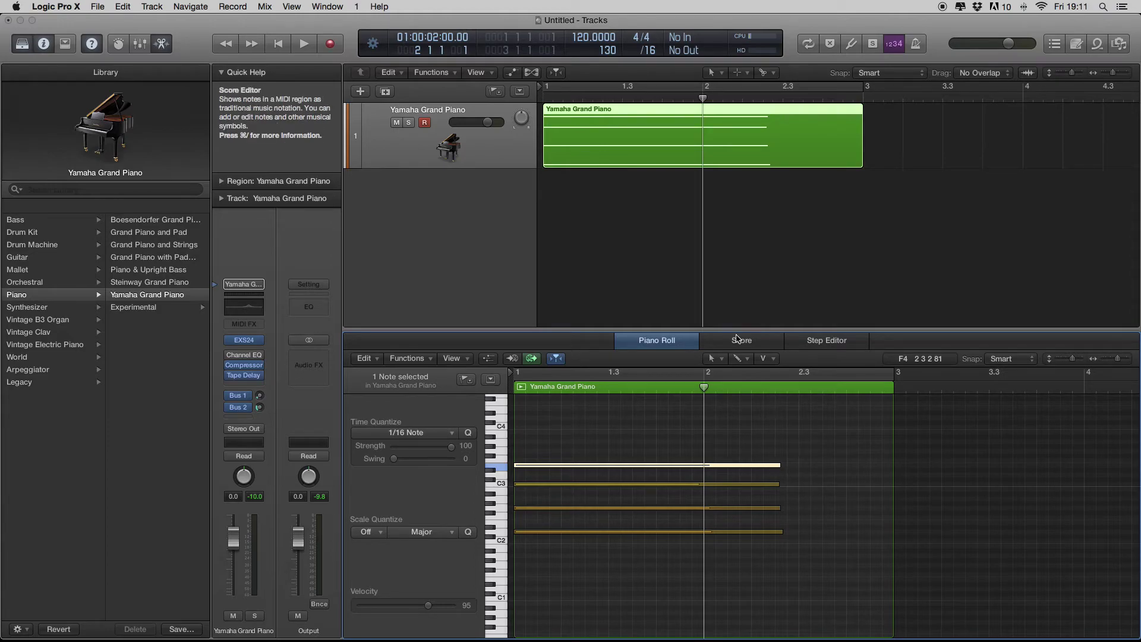
View the region in the Score editor using Wrapped, Page and Linear layouts.
{"action": "left_click", "coordinate": [754, 342]}
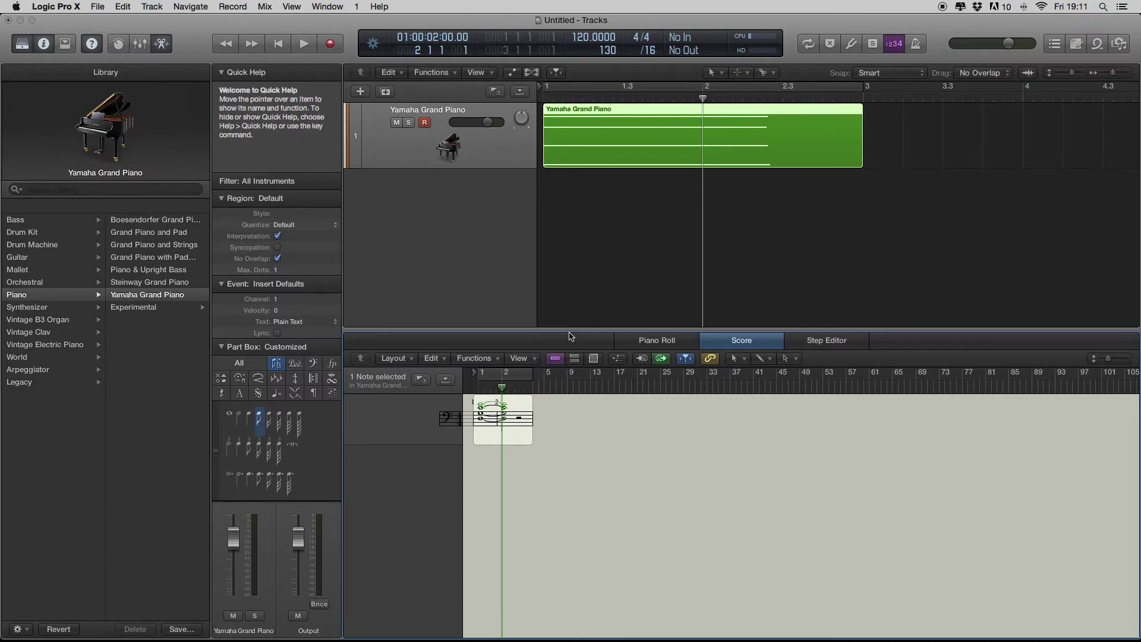
{"action": "left_click", "coordinate": [574, 358]}
{"action": "left_click", "coordinate": [594, 359]}
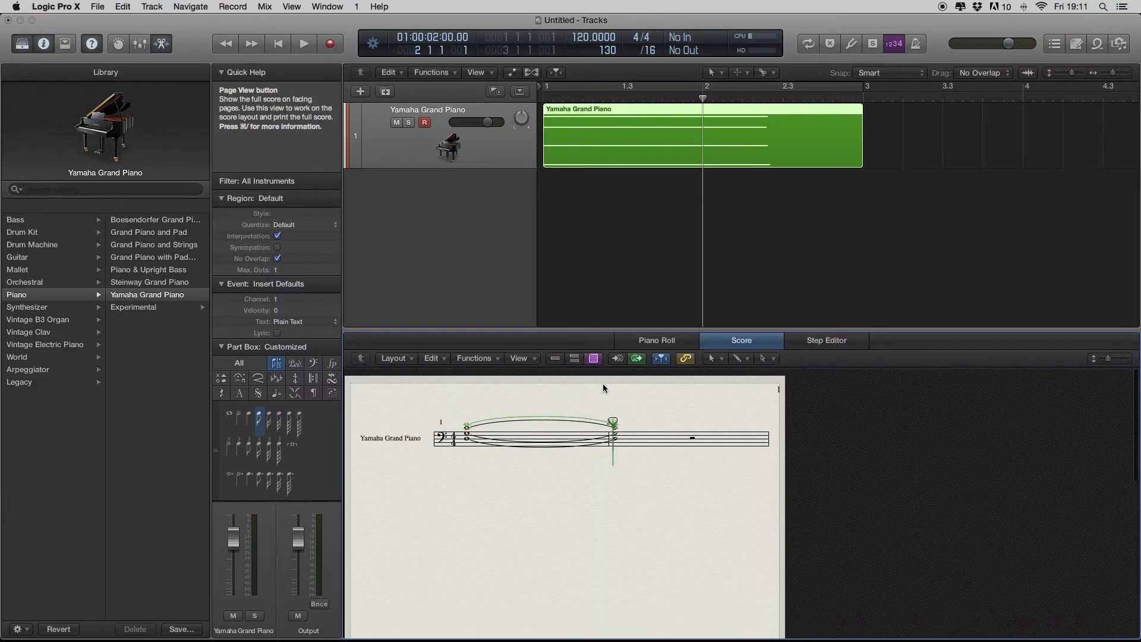
{"action": "left_click", "coordinate": [555, 358]}
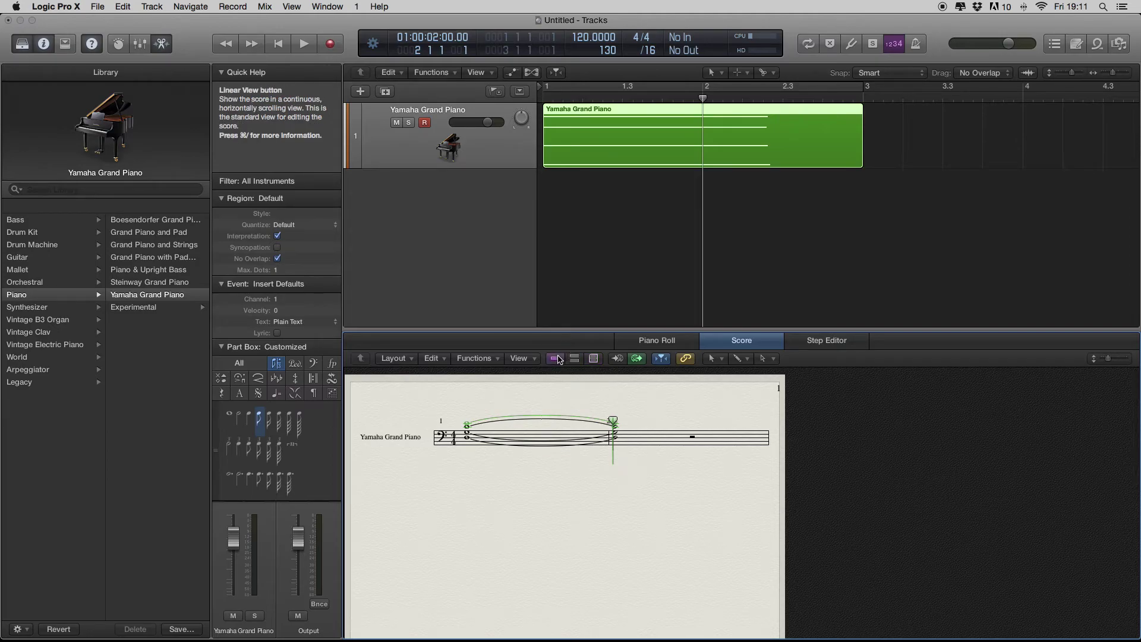
Browse the Step Editor lanes, then return to the Piano Roll and close the editor pane.
{"action": "left_click", "coordinate": [844, 341]}
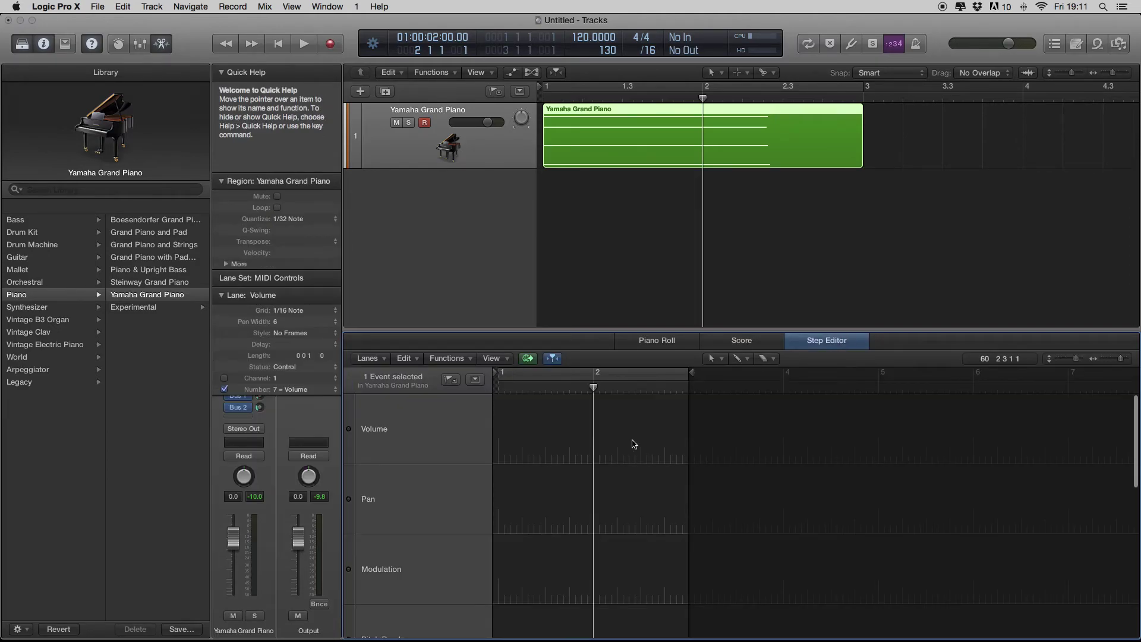
{"action": "scroll", "coordinate": [498, 538], "scroll_direction": "down", "scroll_amount": 2}
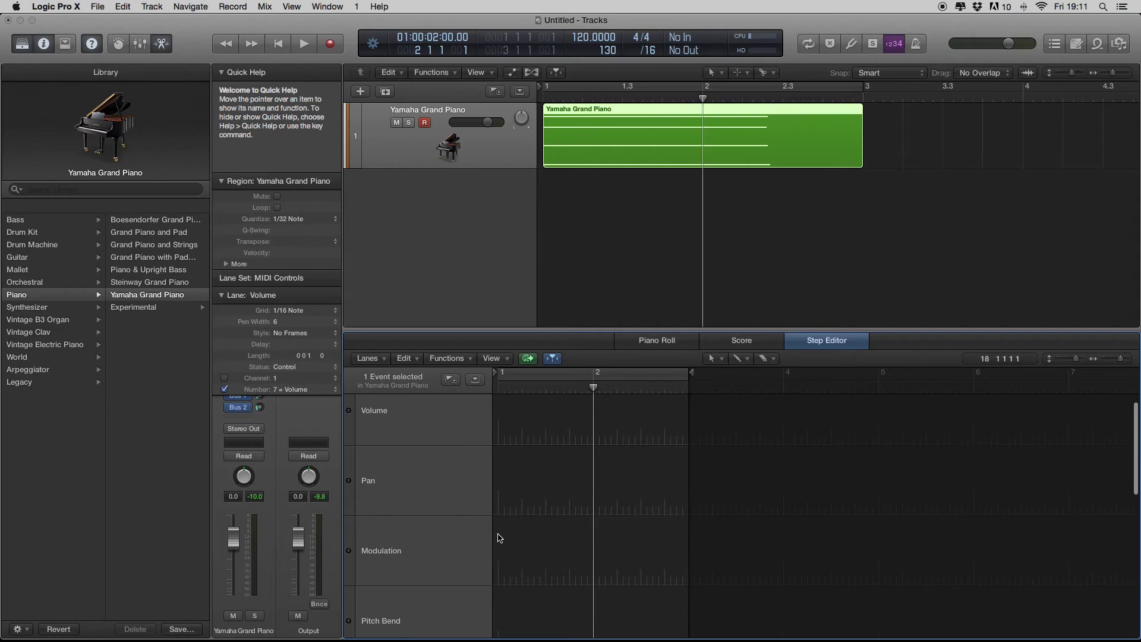
{"action": "scroll", "coordinate": [499, 538], "scroll_direction": "down", "scroll_amount": 8}
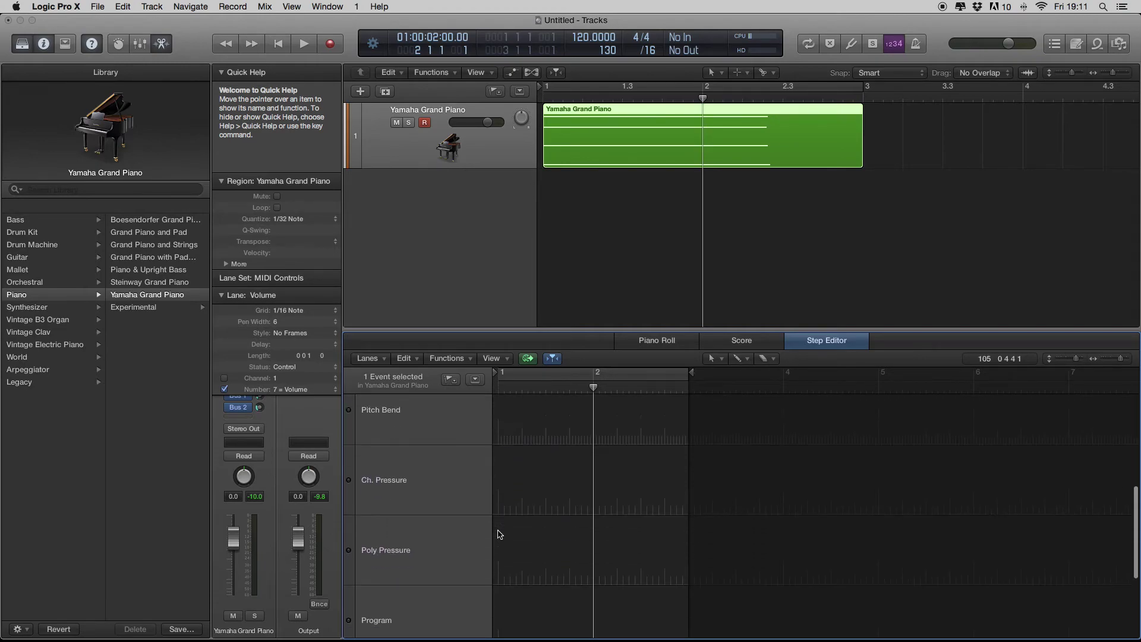
{"action": "scroll", "coordinate": [498, 533], "scroll_direction": "down", "scroll_amount": 3}
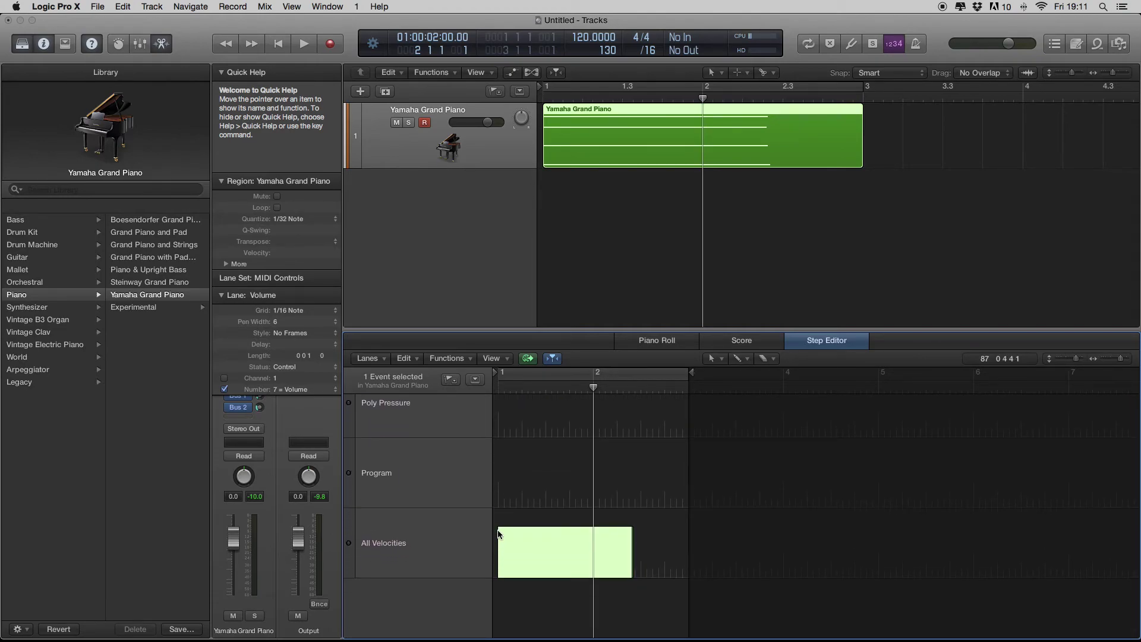
{"action": "scroll", "coordinate": [535, 474], "scroll_direction": "up", "scroll_amount": 9}
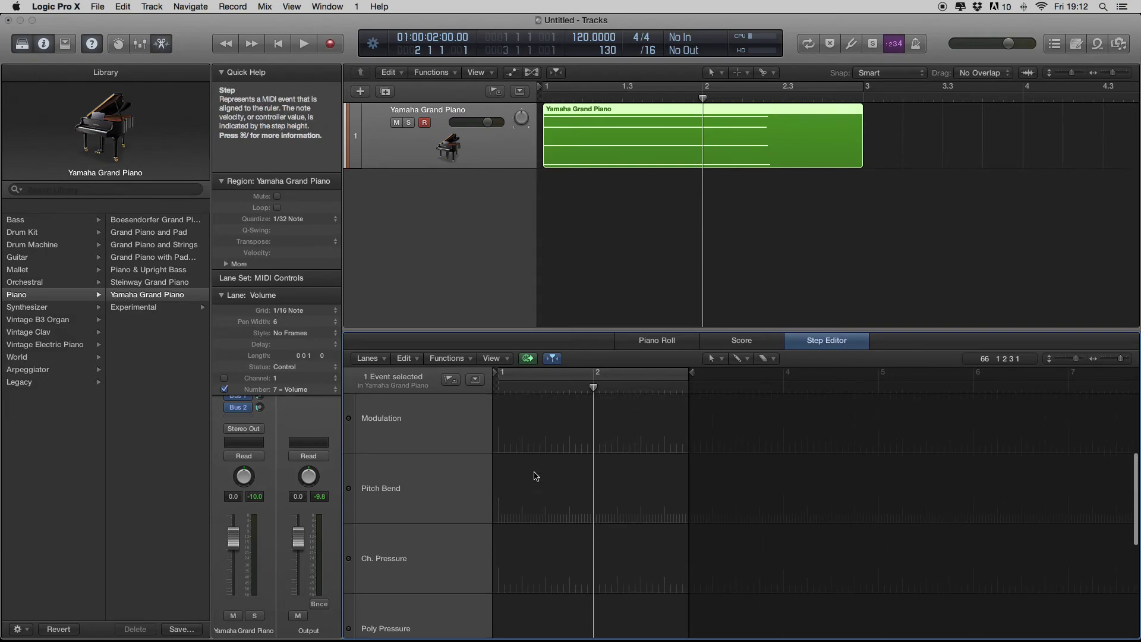
{"action": "scroll", "coordinate": [535, 475], "scroll_direction": "up", "scroll_amount": 3}
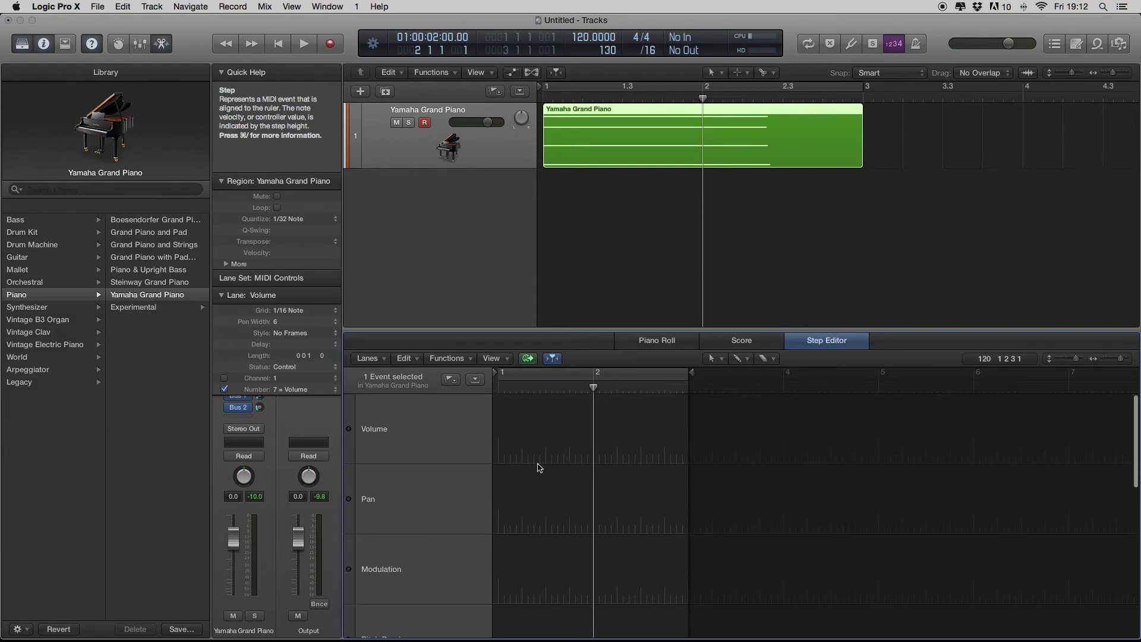
{"action": "left_click", "coordinate": [651, 341]}
{"action": "key", "text": "e"}
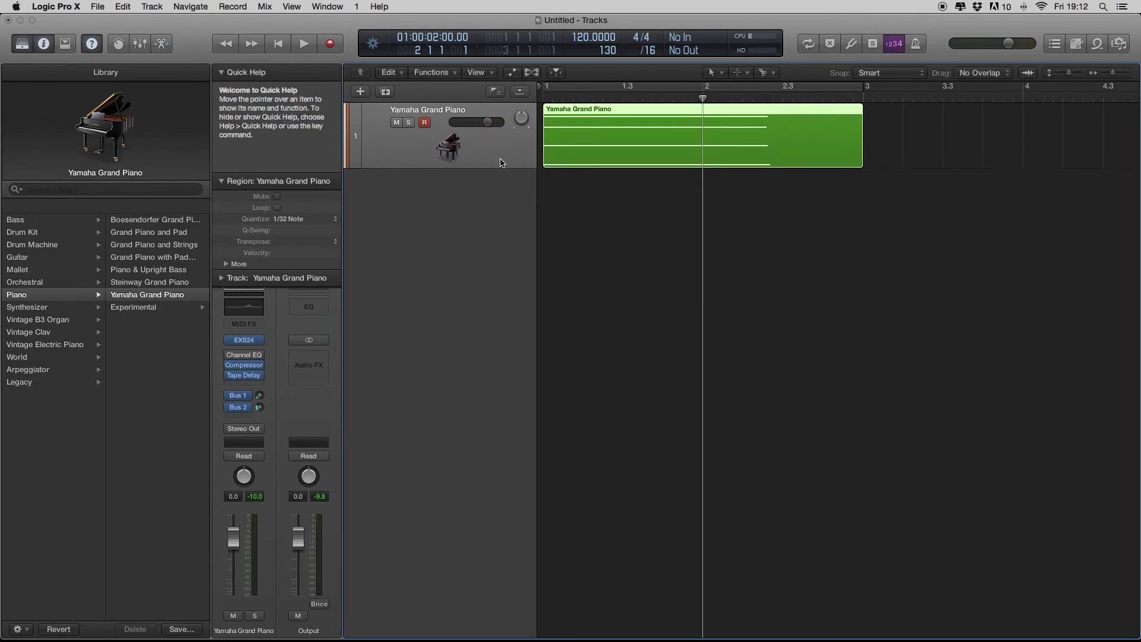
Toggle Global Tracks on and off, then show track automation with A.
{"action": "left_click", "coordinate": [521, 93]}
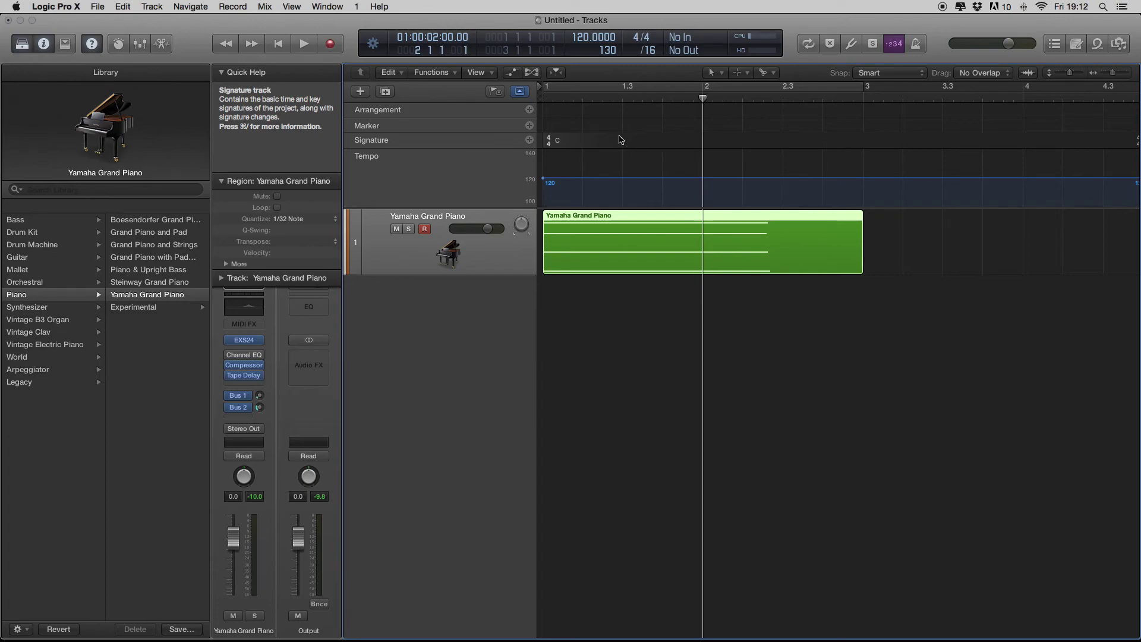
{"action": "left_click", "coordinate": [520, 91]}
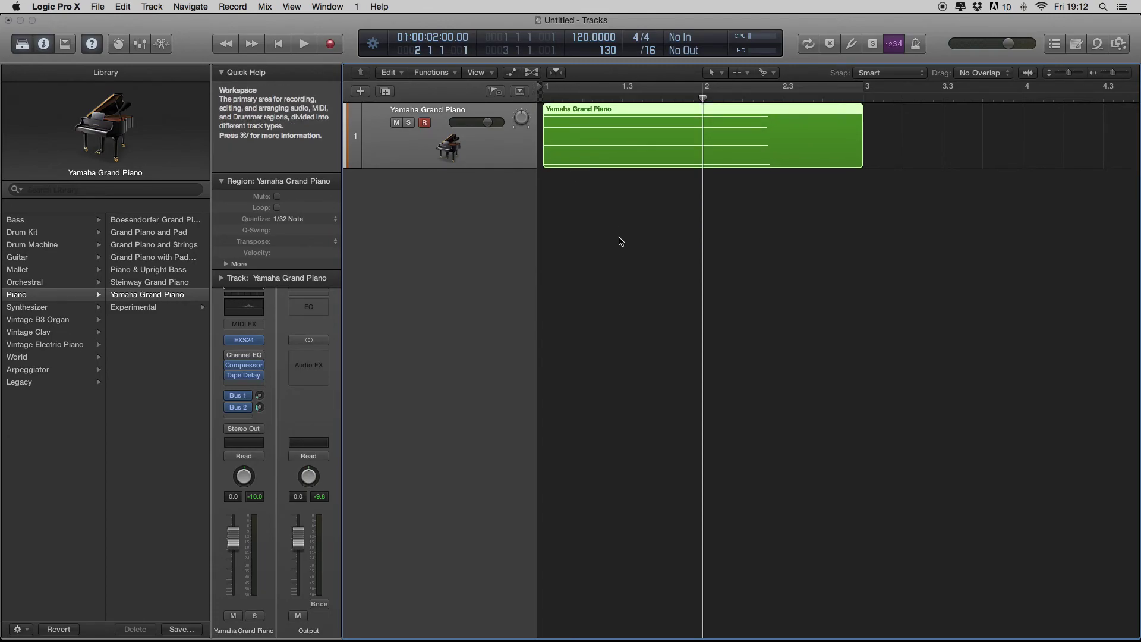
{"action": "key", "text": "a"}
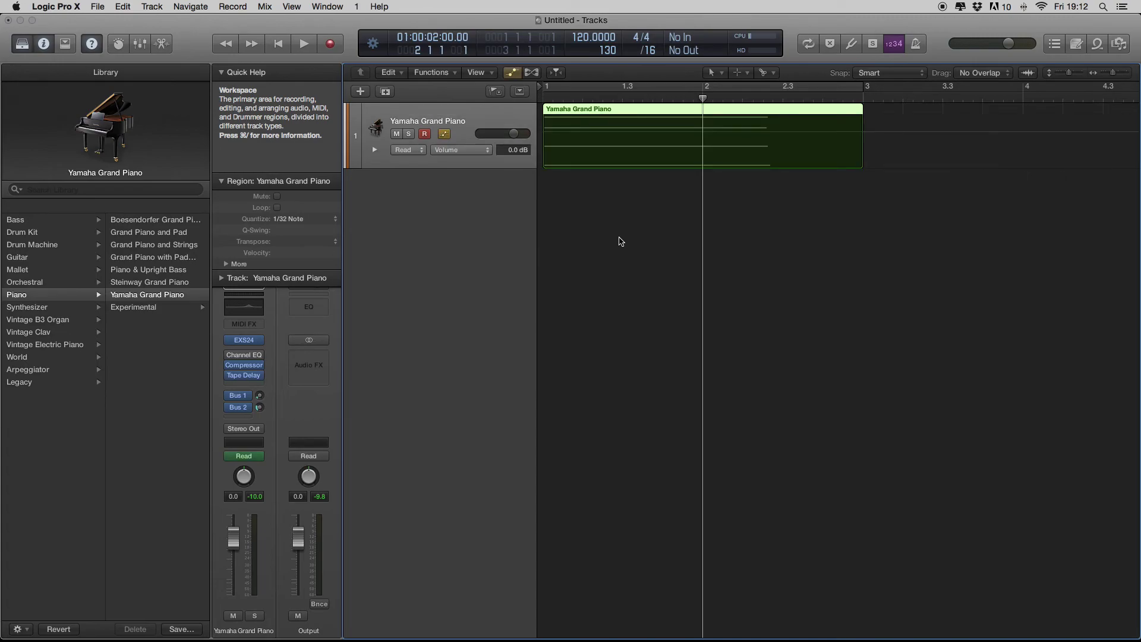
Open the piano's automation parameter list and browse the plug-in submenus to the Compressor parameters.
{"action": "left_click", "coordinate": [483, 156]}
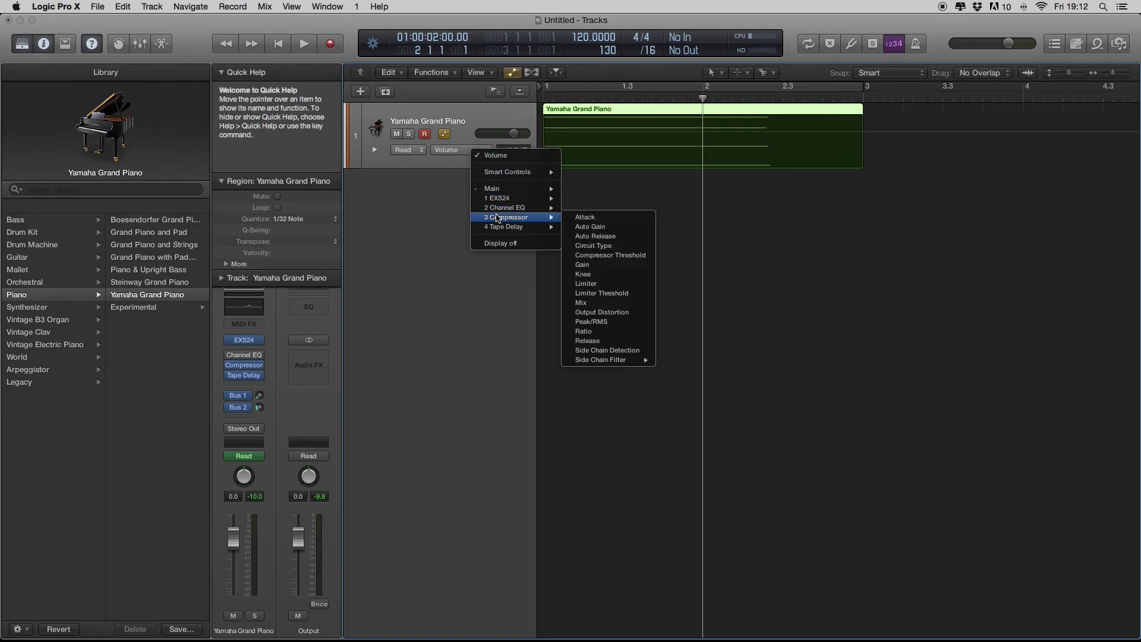
{"action": "mouse_move", "coordinate": [498, 210]}
{"action": "mouse_move", "coordinate": [528, 221]}
Keep Volume as the automation parameter and make the Pencil the right-click tool.
{"action": "left_click", "coordinate": [520, 154]}
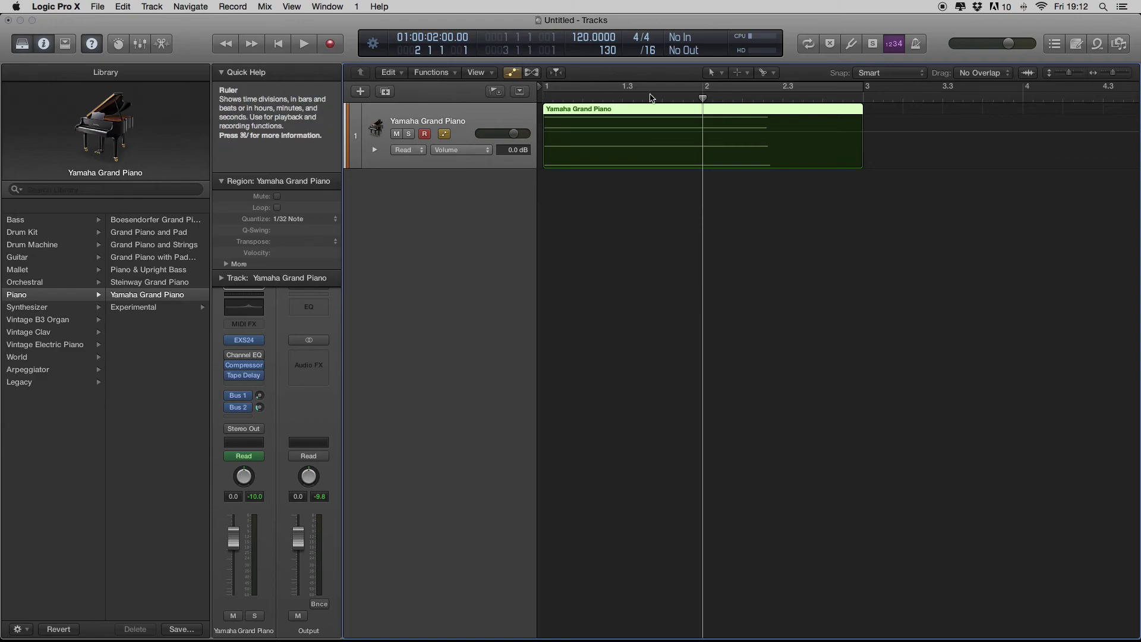
{"action": "left_click", "coordinate": [768, 80]}
{"action": "left_click", "coordinate": [785, 106]}
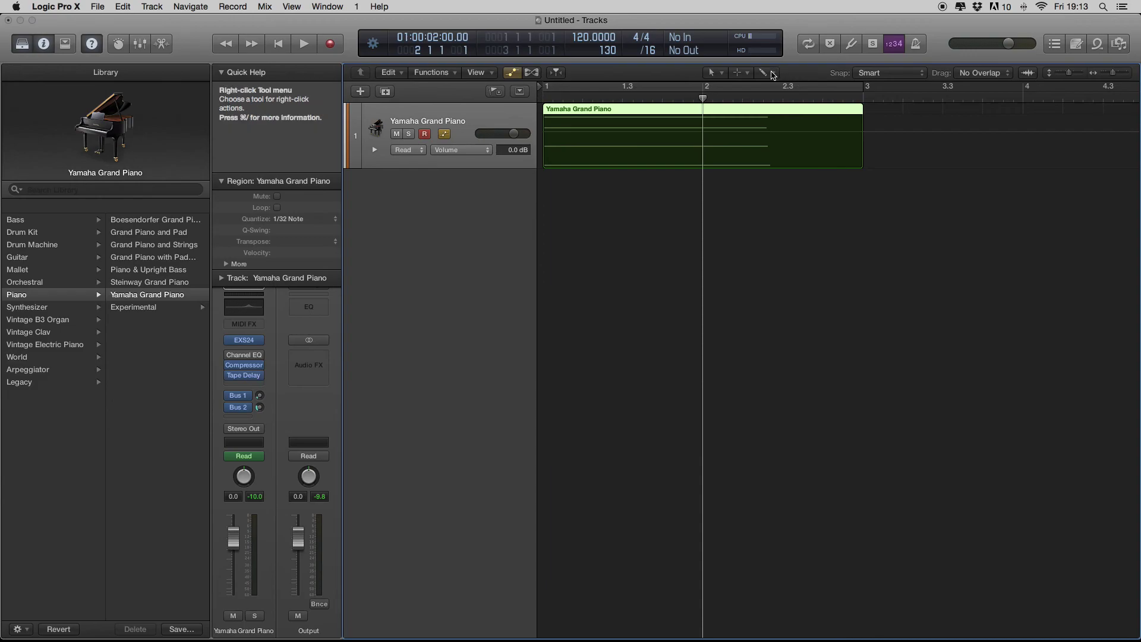
Draw a Volume fade from -0.9 dB to -60.6 dB, then hide automation.
{"action": "left_click", "coordinate": [575, 132]}
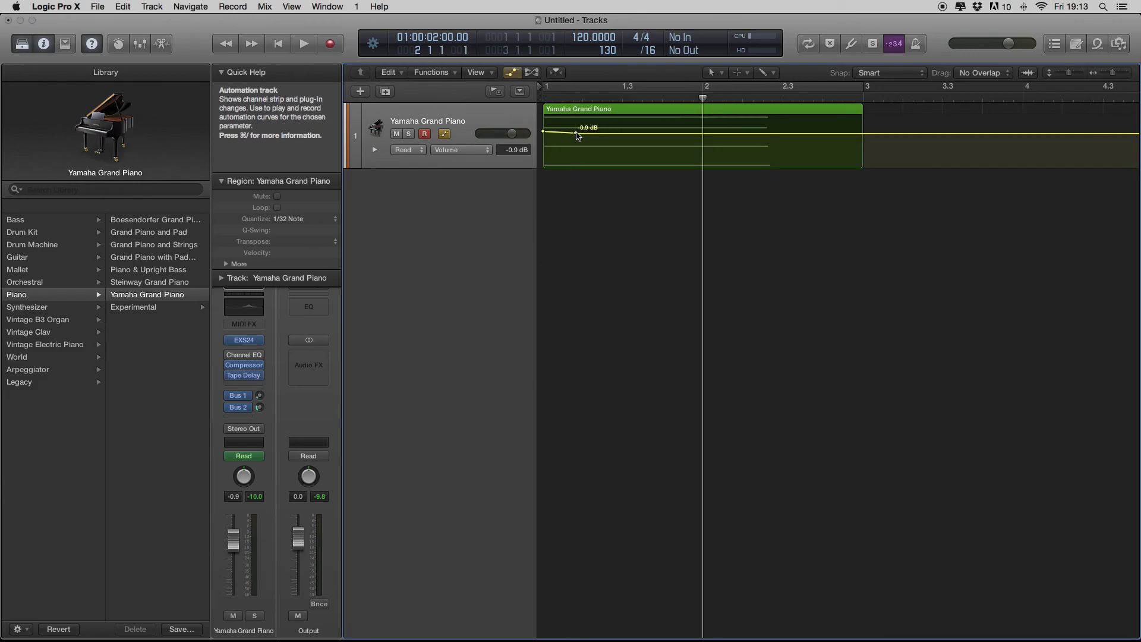
{"action": "left_click", "coordinate": [767, 167]}
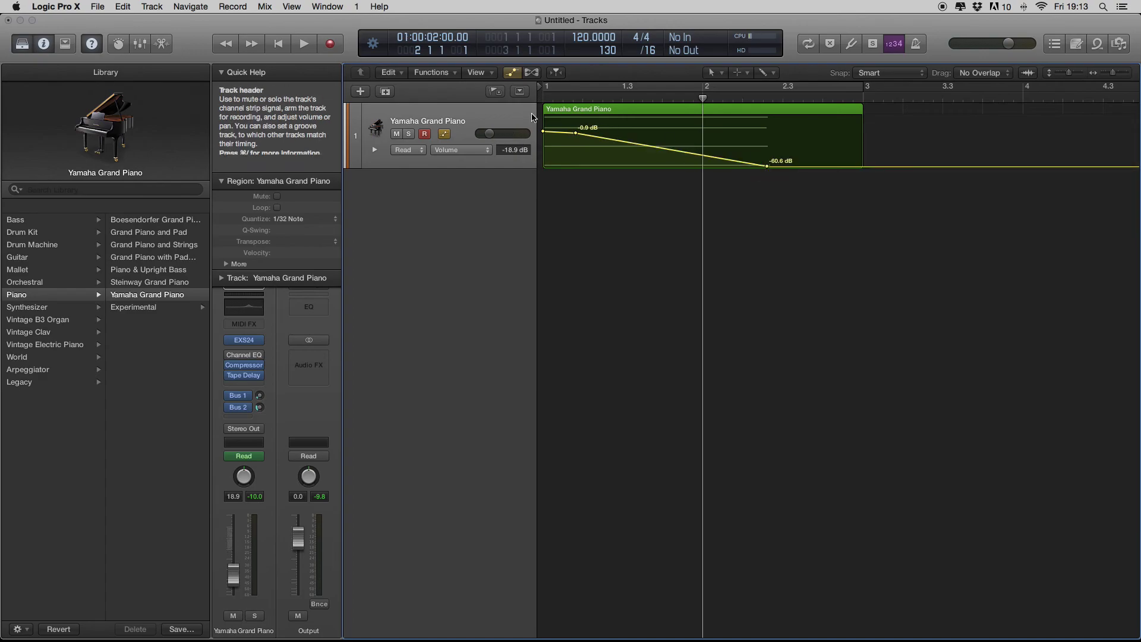
{"action": "key", "text": "space"}
{"action": "key", "text": "a"}
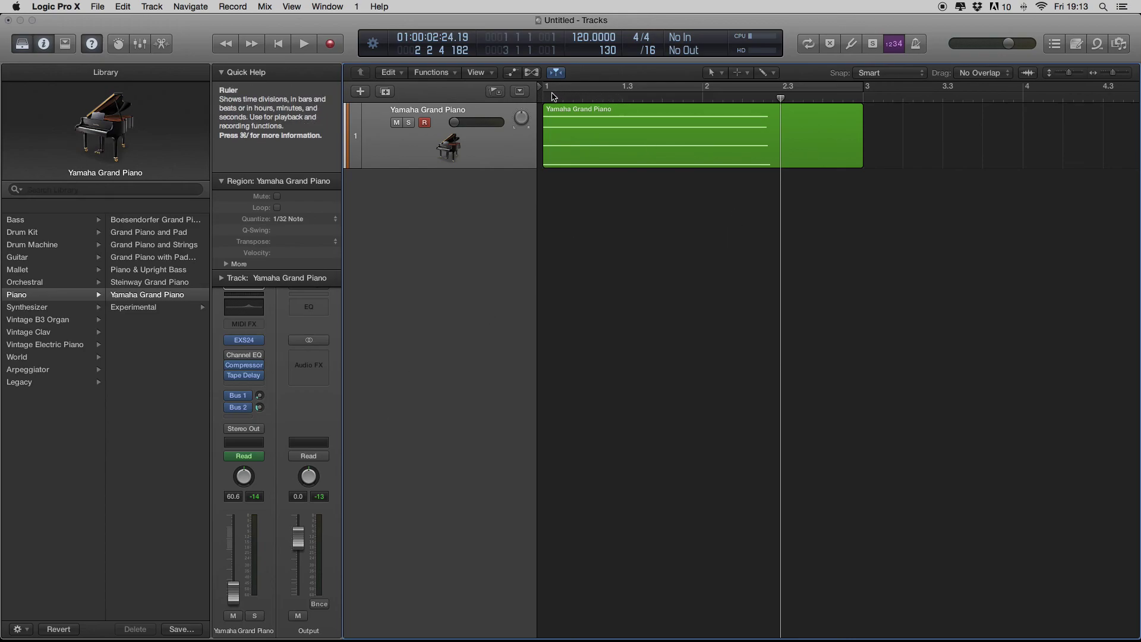
Scrub the playhead between bars 1 and 2 and drag the piano fader to audition the fade.
{"action": "left_click_drag", "start_coordinate": [552, 96], "coordinate": [587, 95]}
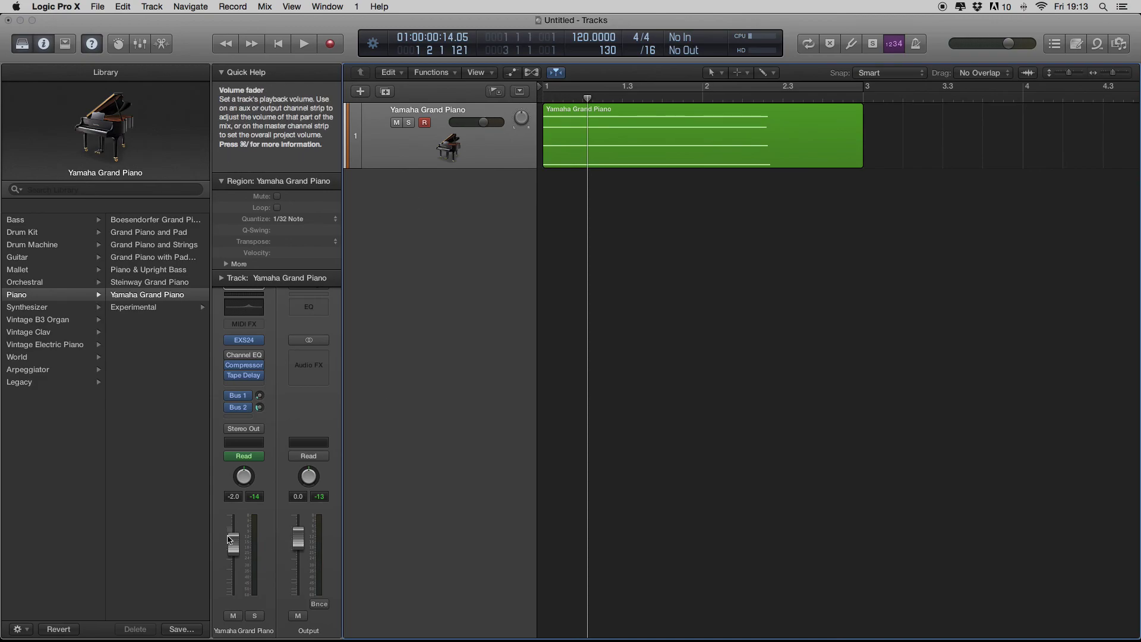
{"action": "left_click_drag", "start_coordinate": [230, 540], "coordinate": [232, 570]}
{"action": "left_click_drag", "start_coordinate": [593, 97], "coordinate": [545, 99]}
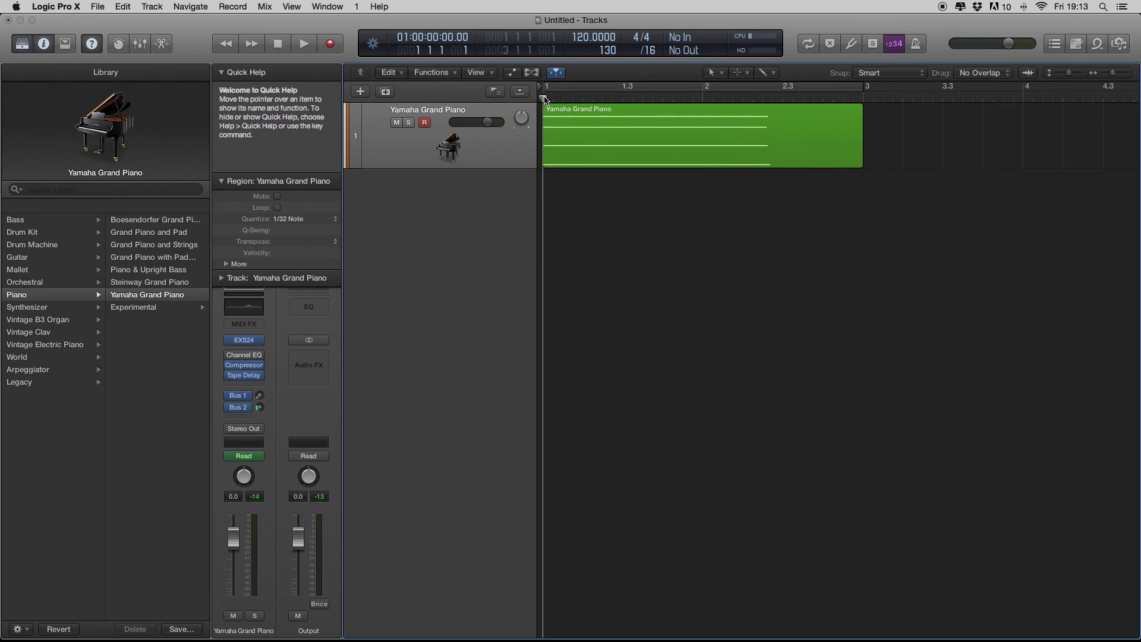